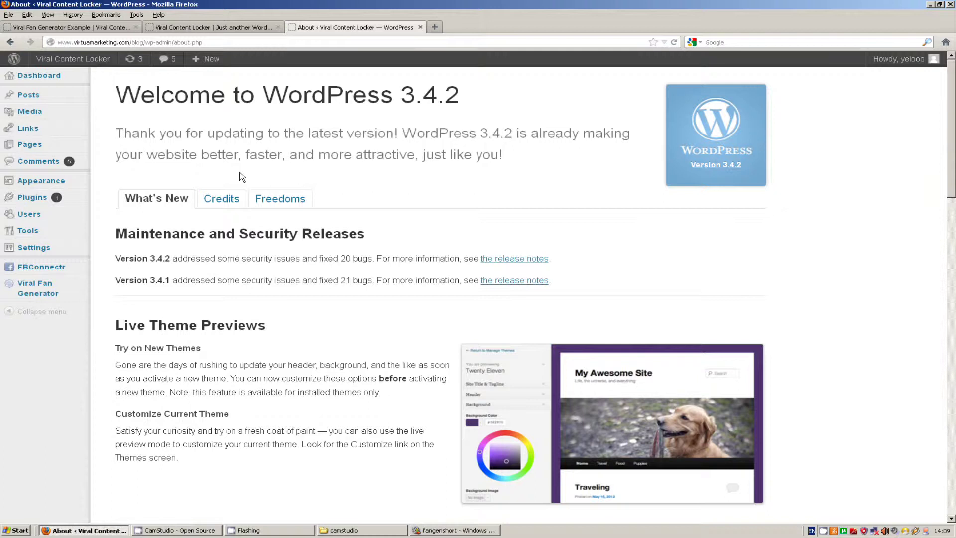
# Start a new page draft titled 'Example Page' from the Pages list
pyautogui.click(46, 148)
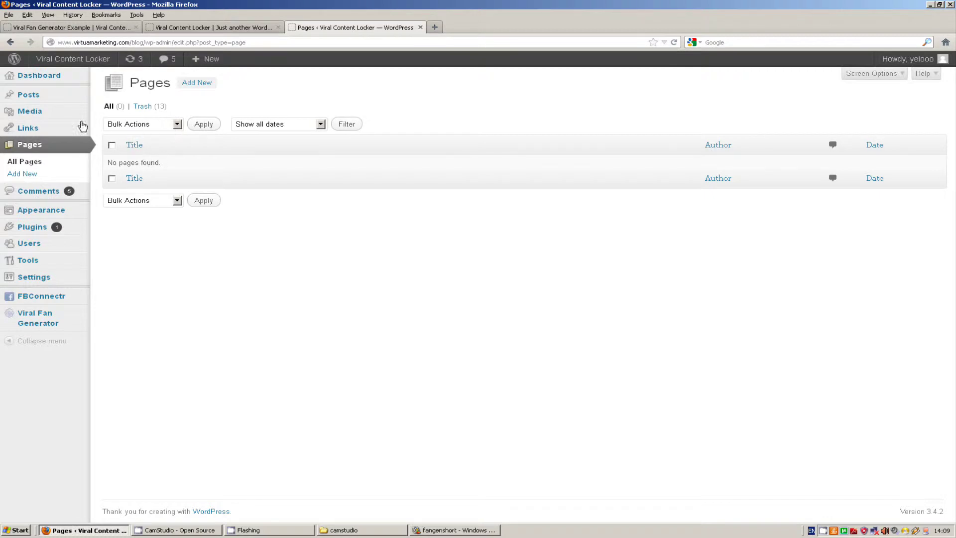
pyautogui.click(21, 173)
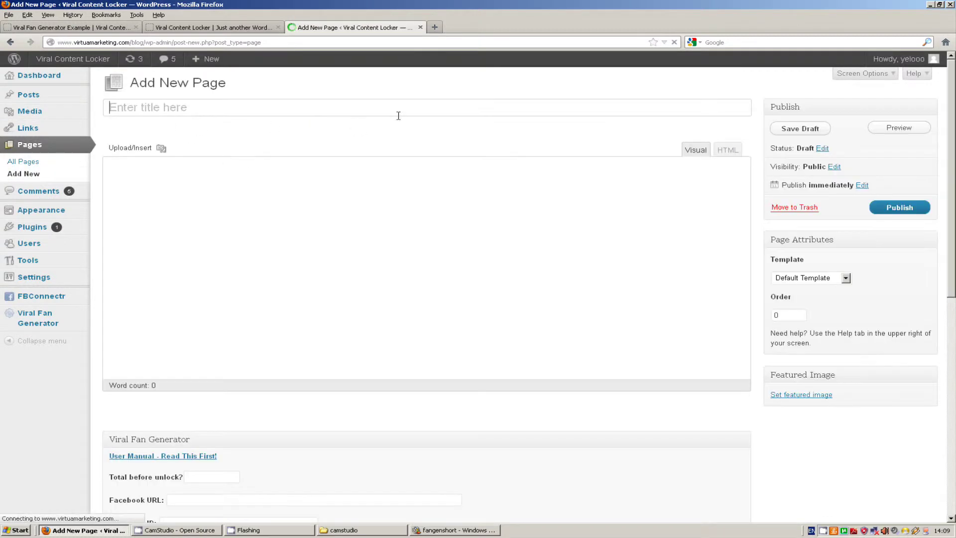
pyautogui.write('Example Page')
pyautogui.scroll(-2, 207, 293)
pyautogui.scroll(-3, 224, 247)
pyautogui.scroll(-3, 254, 190)
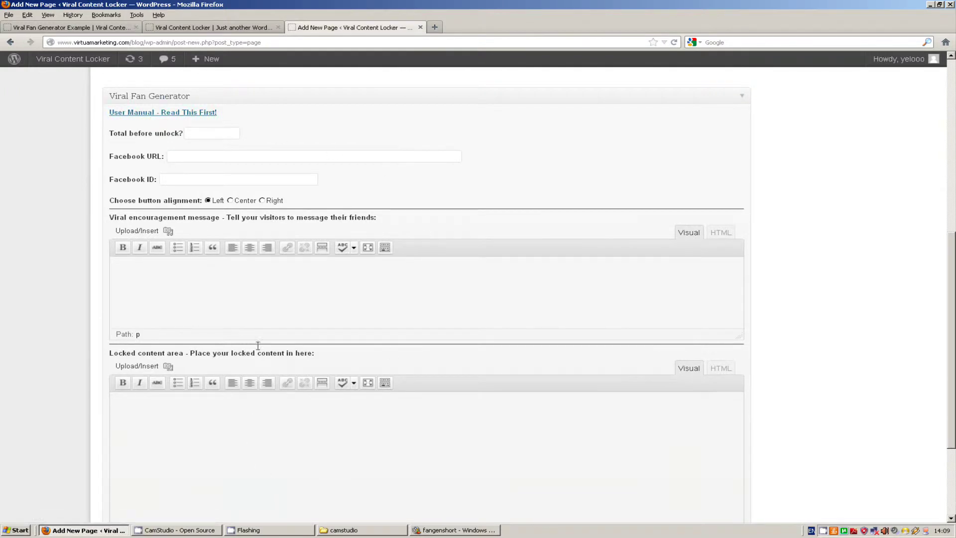
pyautogui.scroll(4, 256, 317)
pyautogui.scroll(3, 216, 247)
pyautogui.scroll(-3, 297, 396)
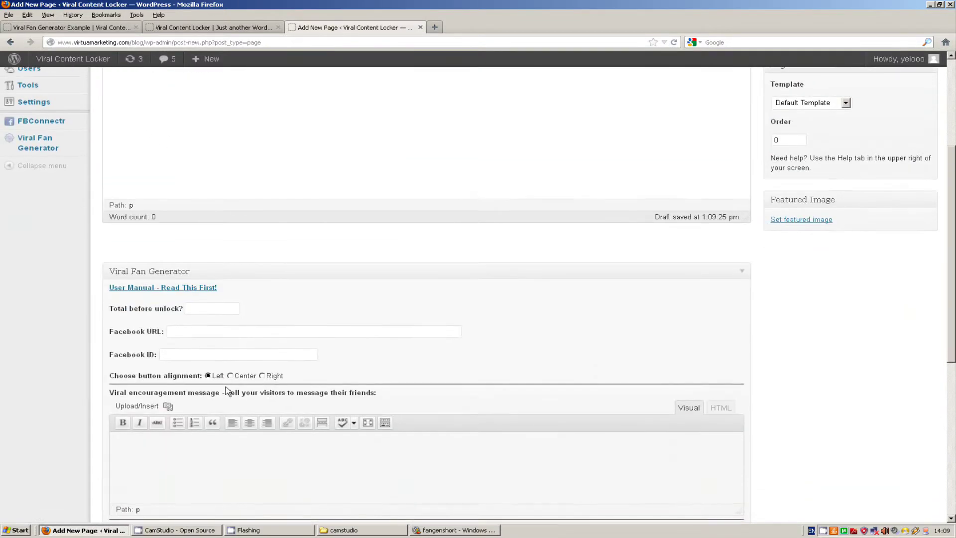
pyautogui.scroll(-2, 262, 337)
pyautogui.scroll(5, 191, 211)
pyautogui.scroll(2, 211, 224)
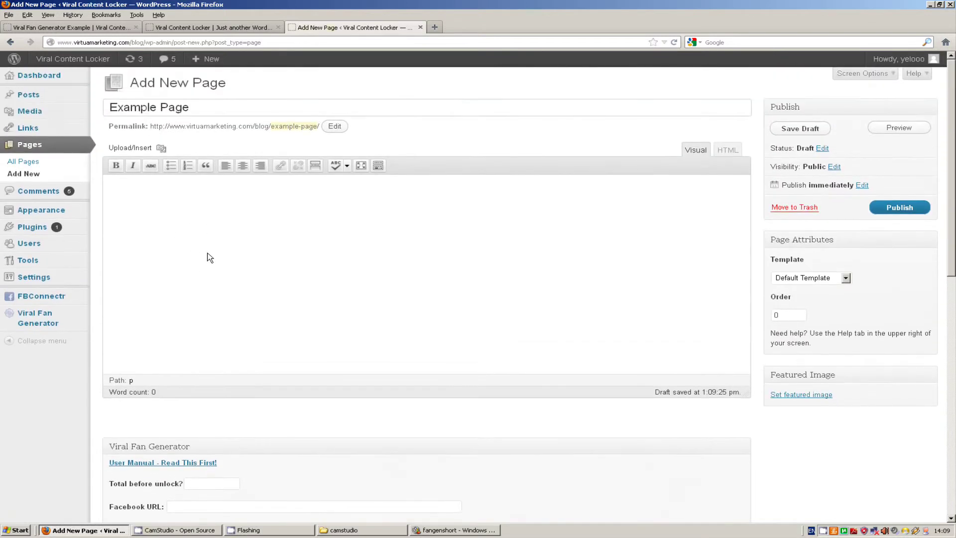
pyautogui.scroll(-3, 239, 259)
pyautogui.scroll(-3, 253, 284)
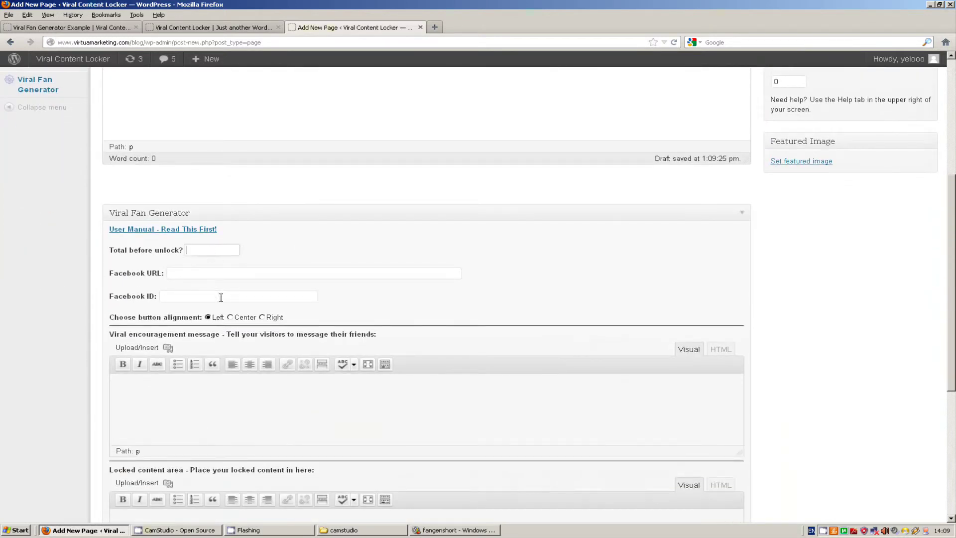
pyautogui.scroll(1, 224, 299)
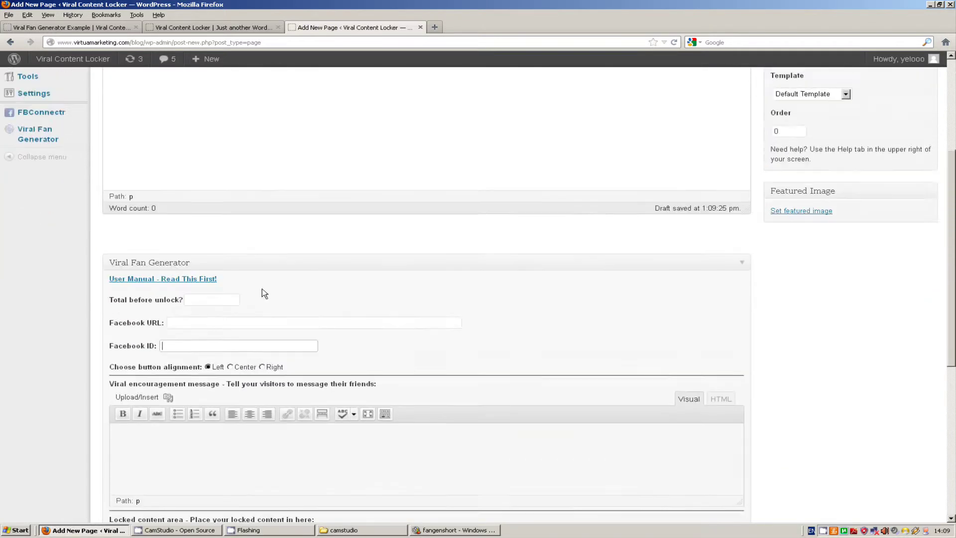
pyautogui.scroll(2, 271, 320)
pyautogui.scroll(-3, 239, 437)
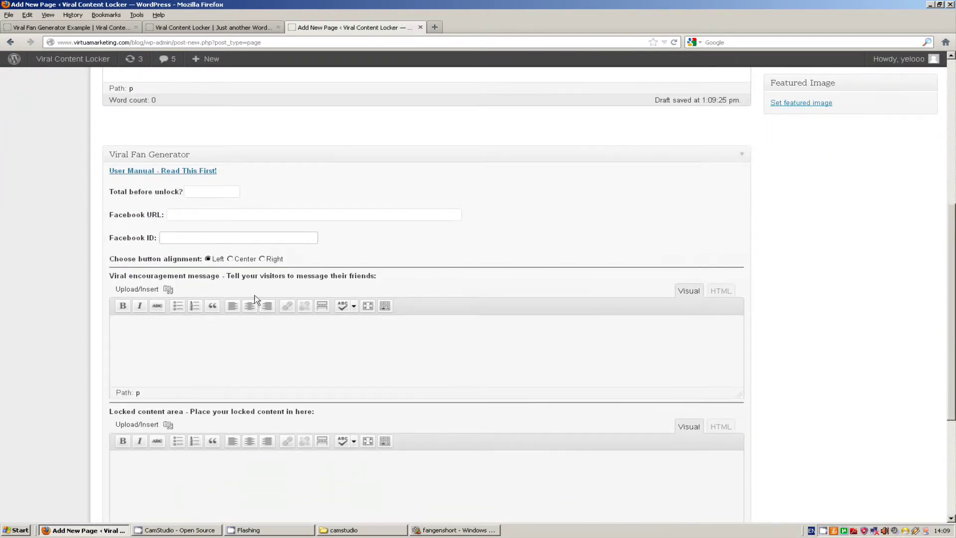
pyautogui.scroll(3, 251, 299)
pyautogui.scroll(2, 213, 194)
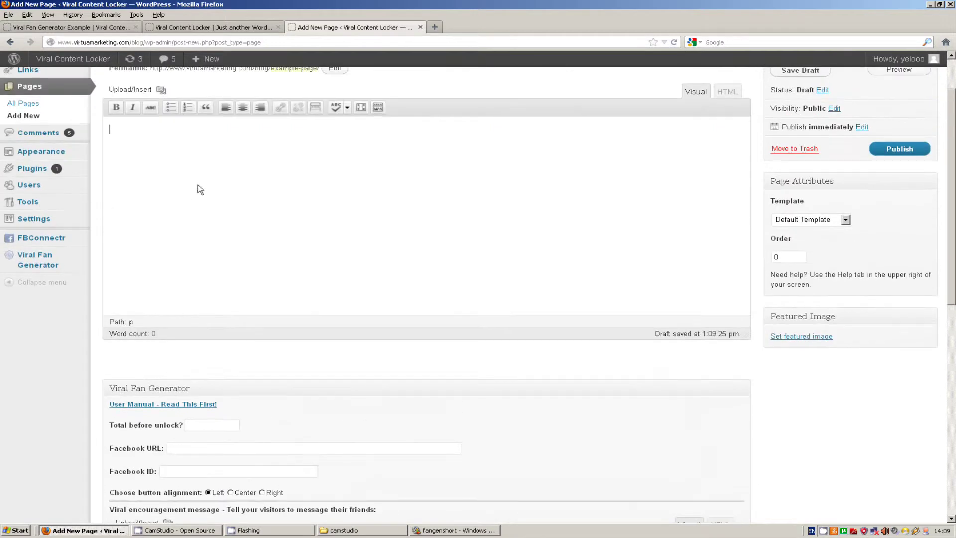
pyautogui.scroll(-3, 232, 321)
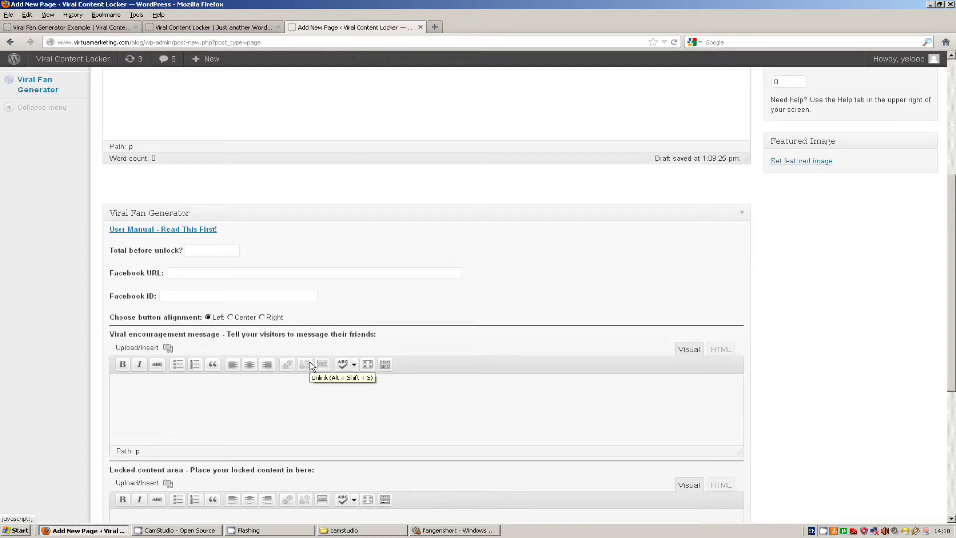
# Set Total before unlock to 30 and fill in the suggested Facebook page URL
pyautogui.click(217, 249)
pyautogui.scroll(-1, 418, 250)
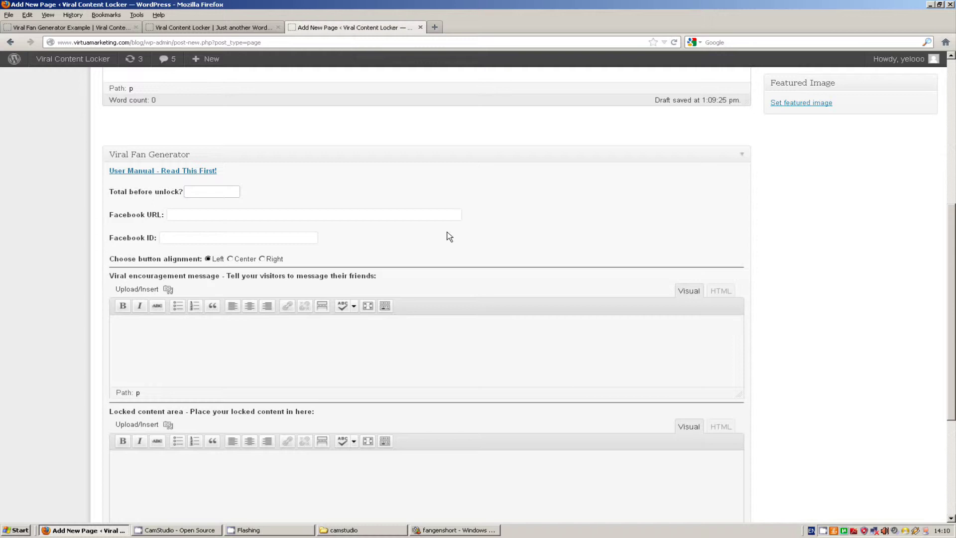
pyautogui.write('30')
pyautogui.press('Tab')
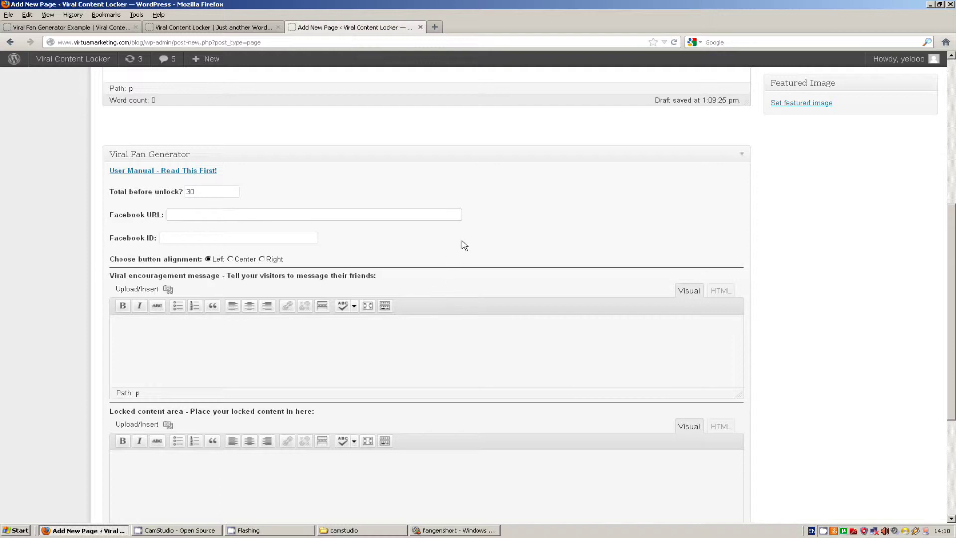
pyautogui.write('ht')
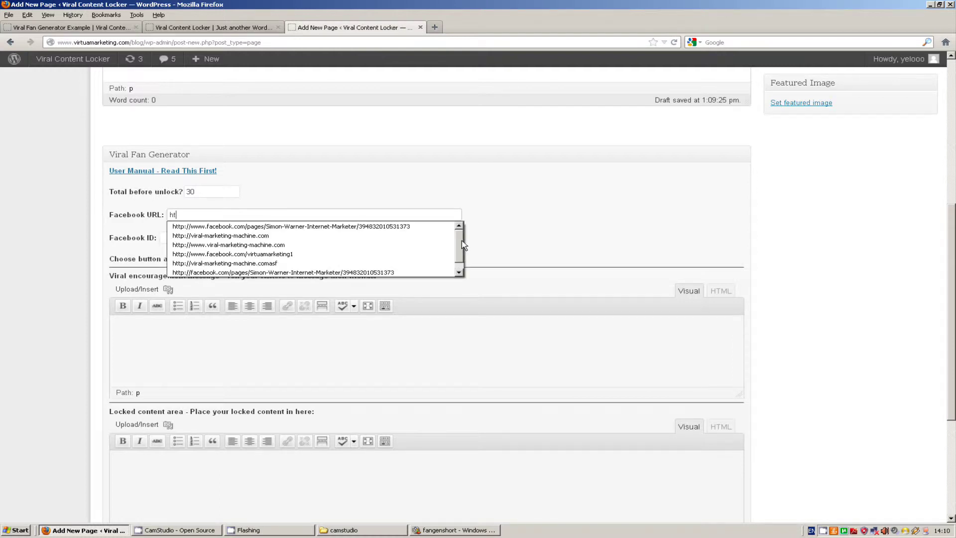
pyautogui.click(308, 254)
pyautogui.click(178, 241)
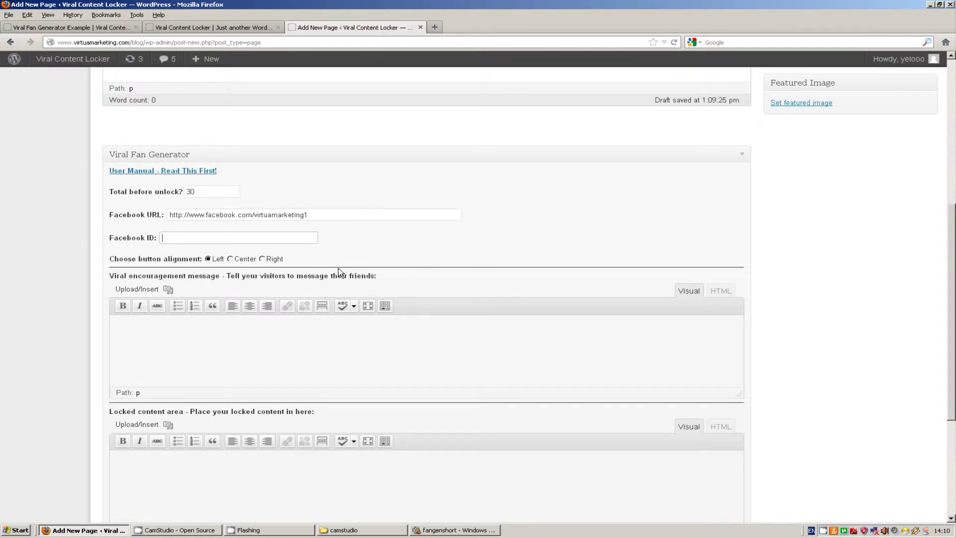
# Open the User Manual PDF in a new tab and then in the reader
pyautogui.rightClick(188, 173)
pyautogui.click(220, 178)
pyautogui.click(446, 231)
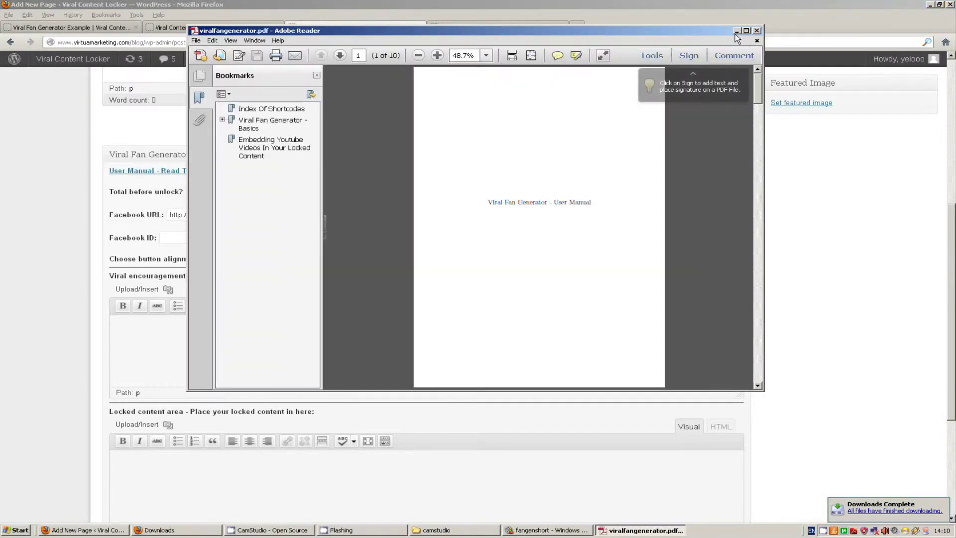
# Go to the manual's 2.3.3 Facebook ID section and allow its findmyfacebookid.com link to open
pyautogui.click(745, 30)
pyautogui.scroll(-5, 420, 230)
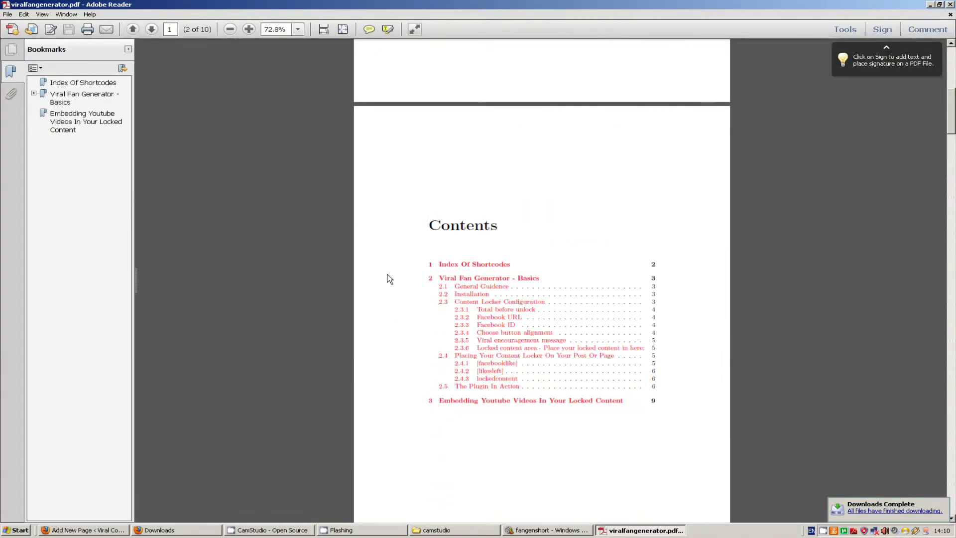
pyautogui.scroll(-2, 386, 278)
pyautogui.click(504, 275)
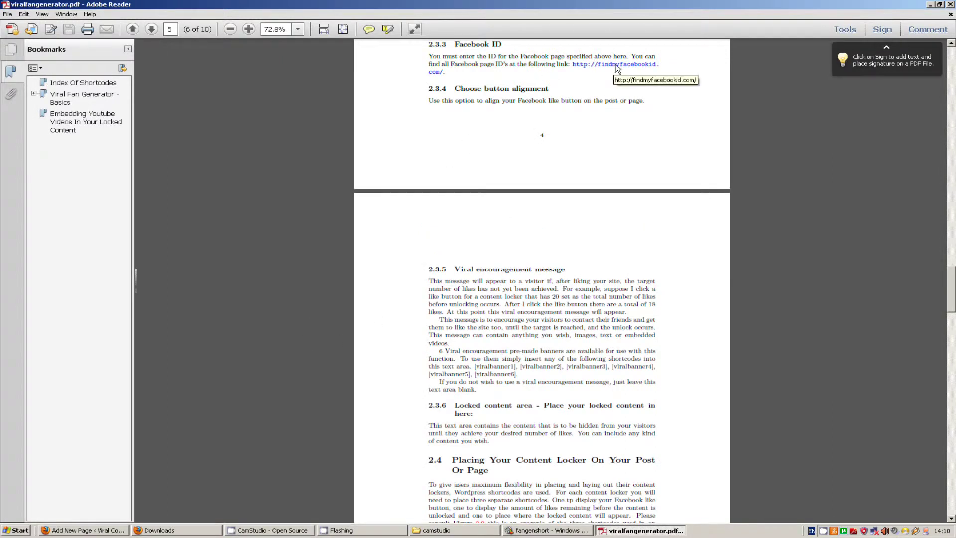
pyautogui.click(616, 66)
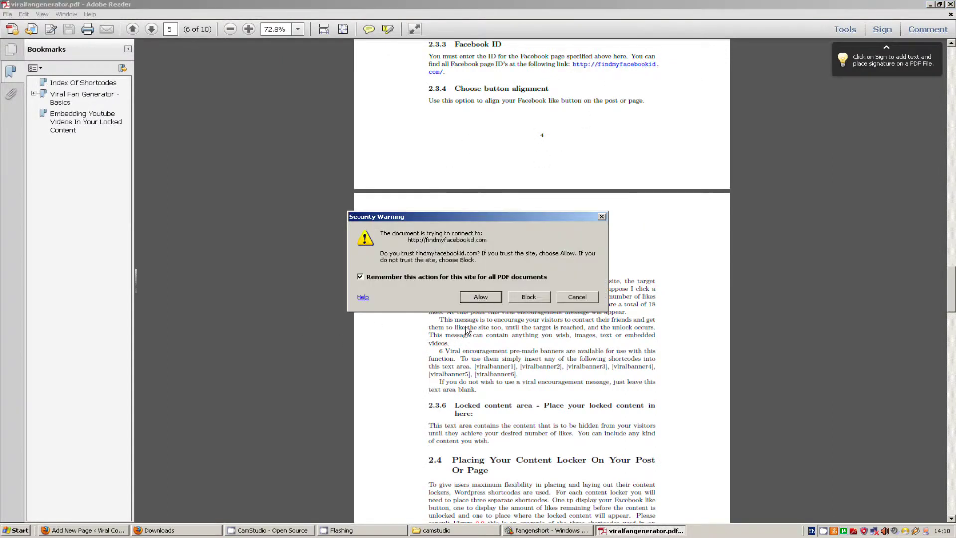
pyautogui.click(483, 298)
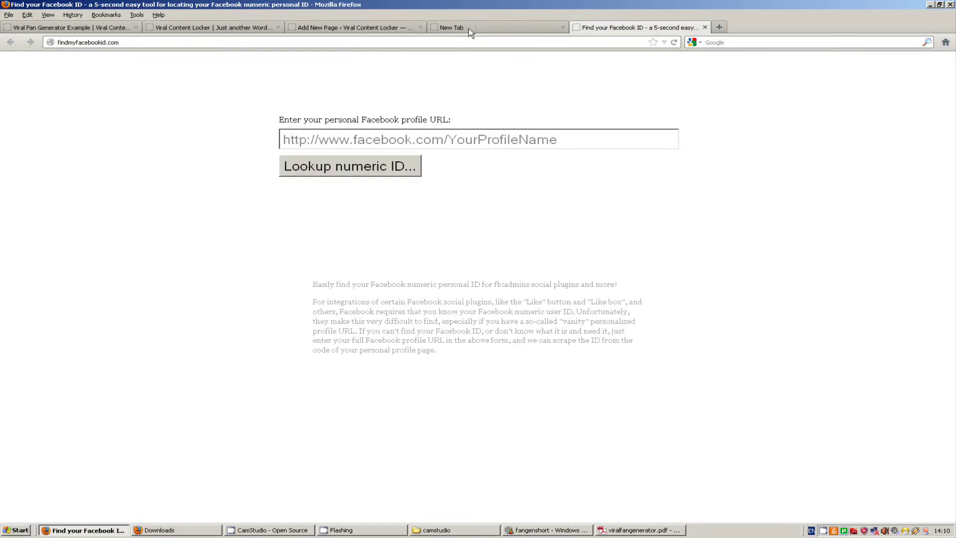
# Copy the page's Facebook URL and look up its numeric ID on findmyfacebookid.com
pyautogui.click(217, 28)
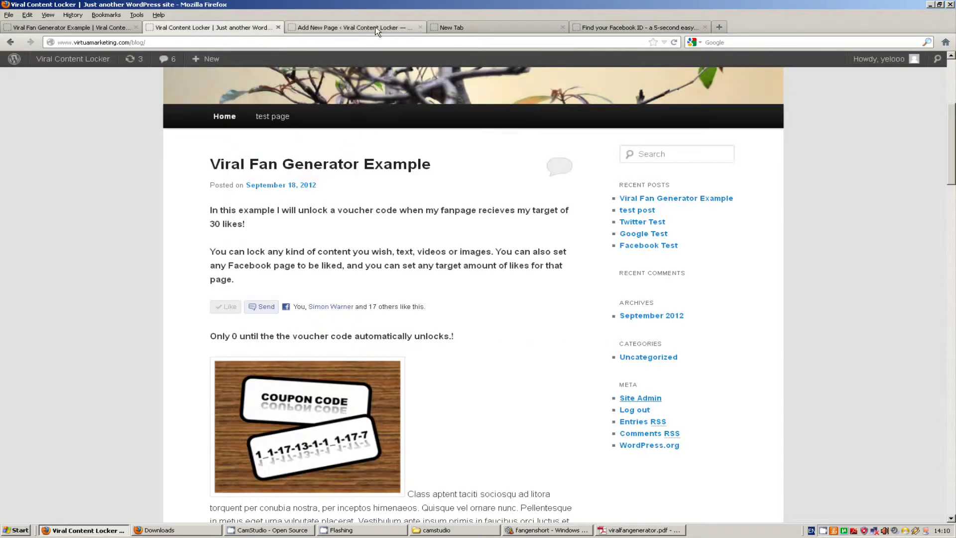
pyautogui.click(351, 27)
pyautogui.tripleClick(307, 215)
pyautogui.hotkey('ctrl', 'c')
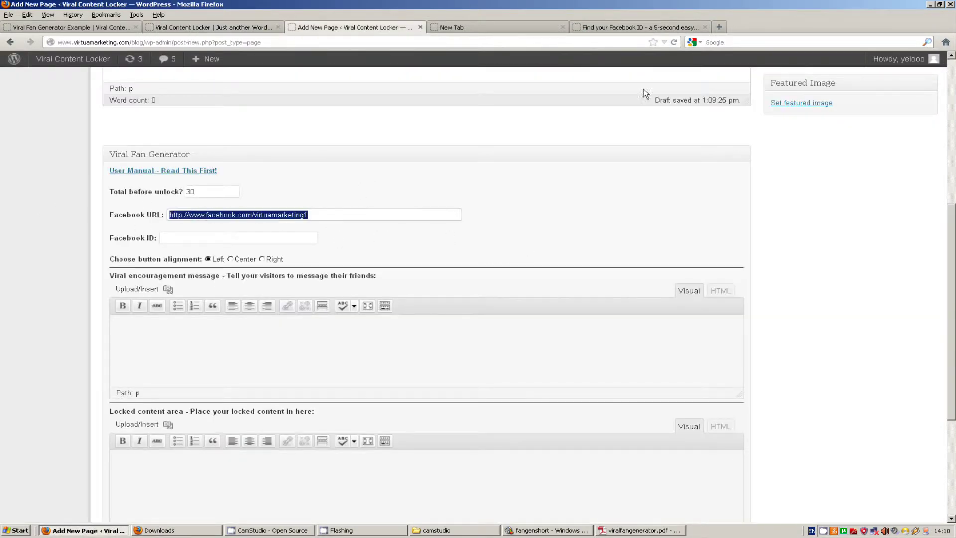
pyautogui.click(640, 27)
pyautogui.hotkey('ctrl', 'v')
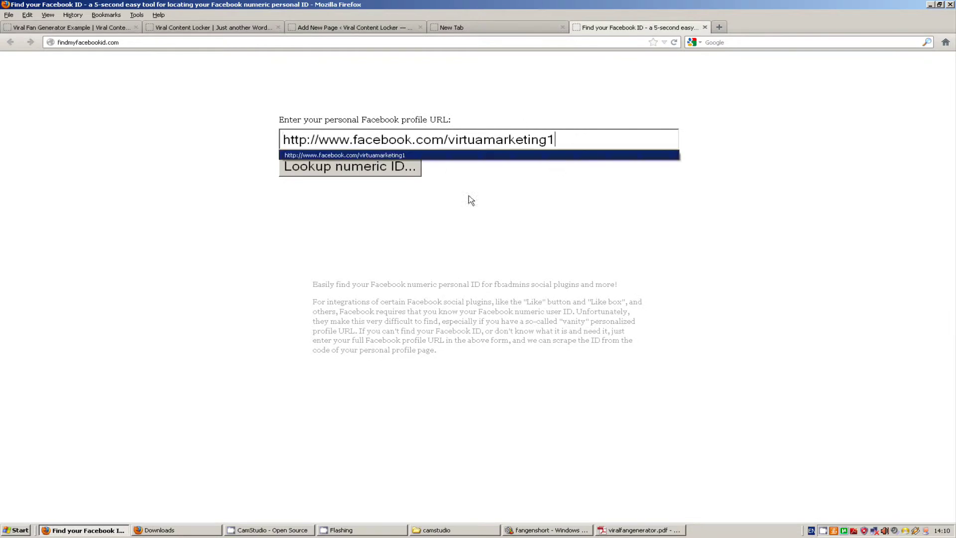
pyautogui.click(342, 172)
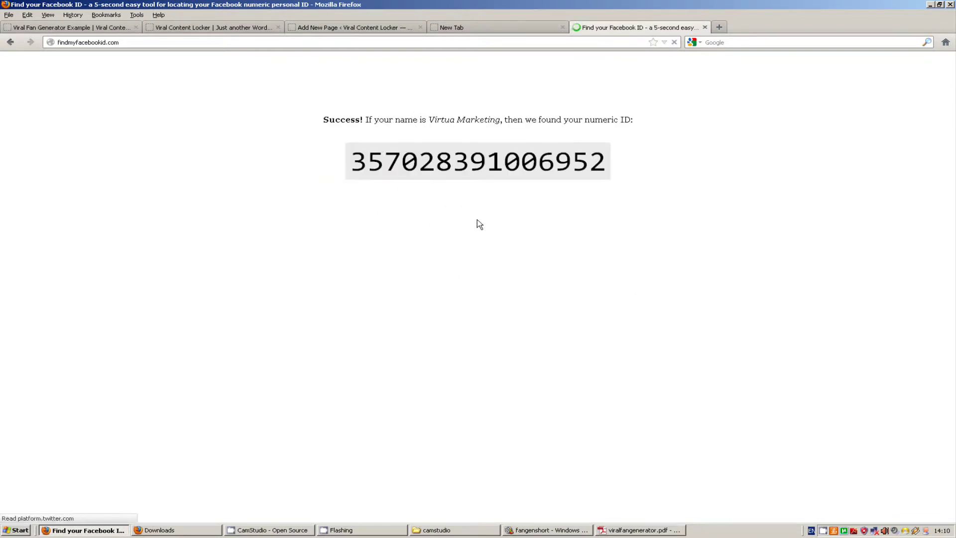
pyautogui.moveTo(612, 163)
pyautogui.mouseDown()
pyautogui.moveTo(356, 164)
pyautogui.moveTo(350, 176)
pyautogui.mouseUp()
pyautogui.moveTo(605, 165); pyautogui.dragTo(351, 170)
pyautogui.hotkey('ctrl', 'c')
pyautogui.click(367, 29)
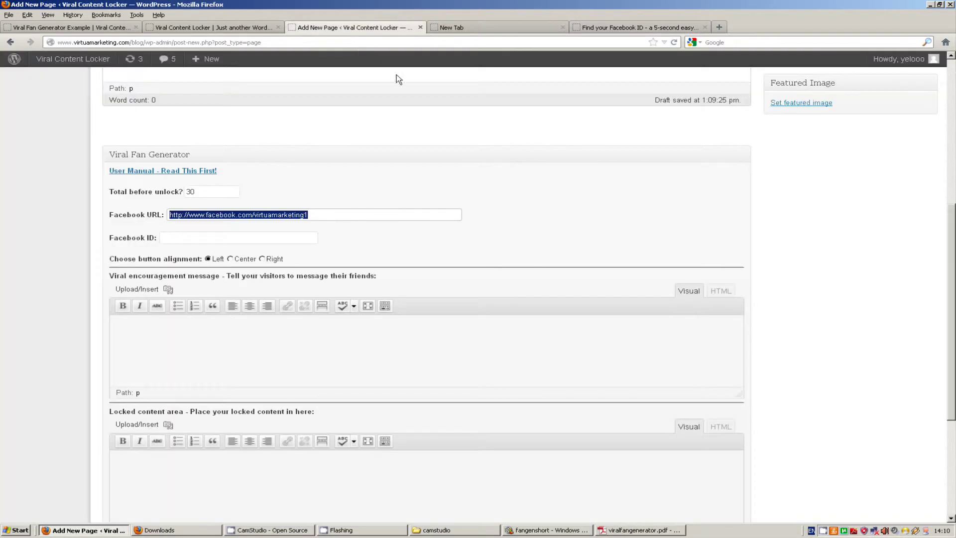
pyautogui.click(657, 27)
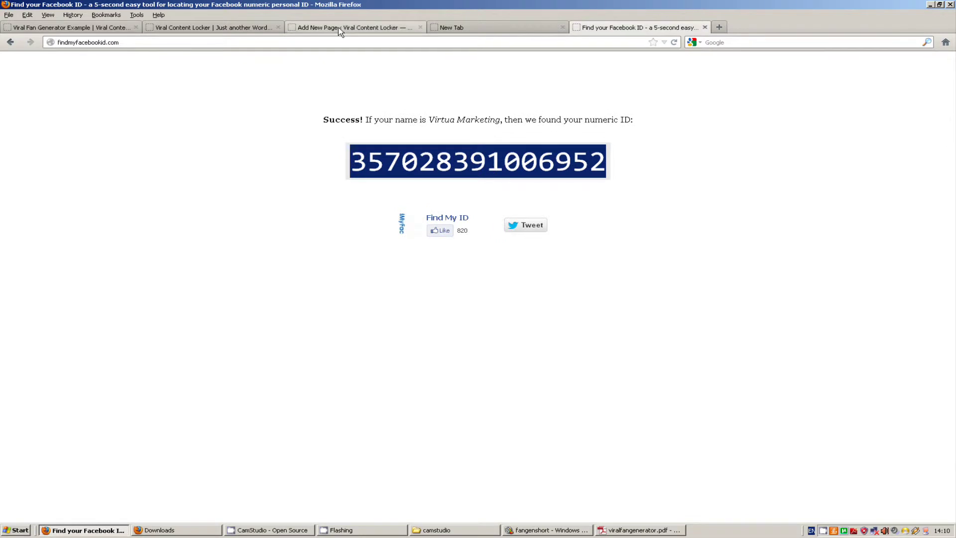
pyautogui.click(355, 27)
pyautogui.click(222, 237)
pyautogui.hotkey('ctrl', 'v')
pyautogui.click(481, 254)
pyautogui.scroll(-2, 178, 267)
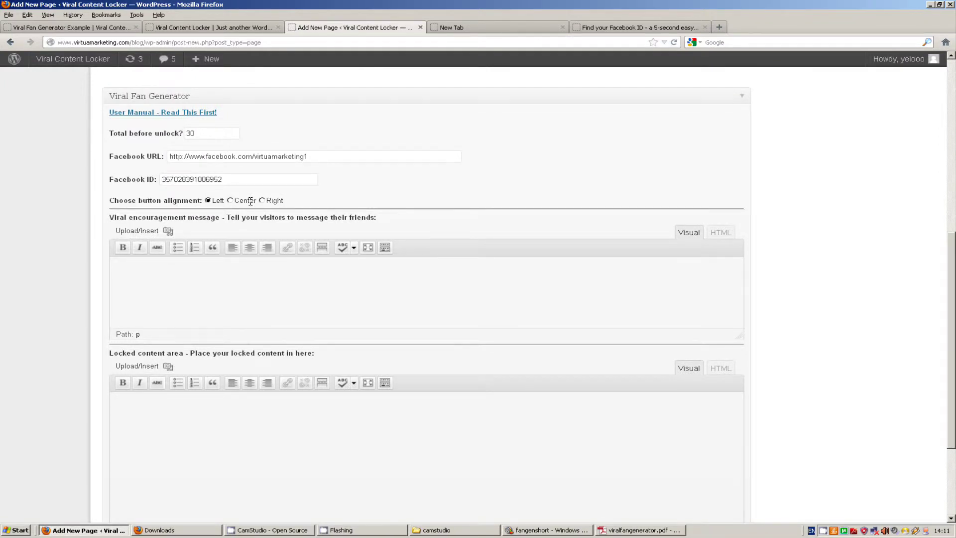
# Review the Facebook URL and 30-like unlock target while focusing the encouragement message editor
pyautogui.click(209, 298)
pyautogui.scroll(-2, 201, 295)
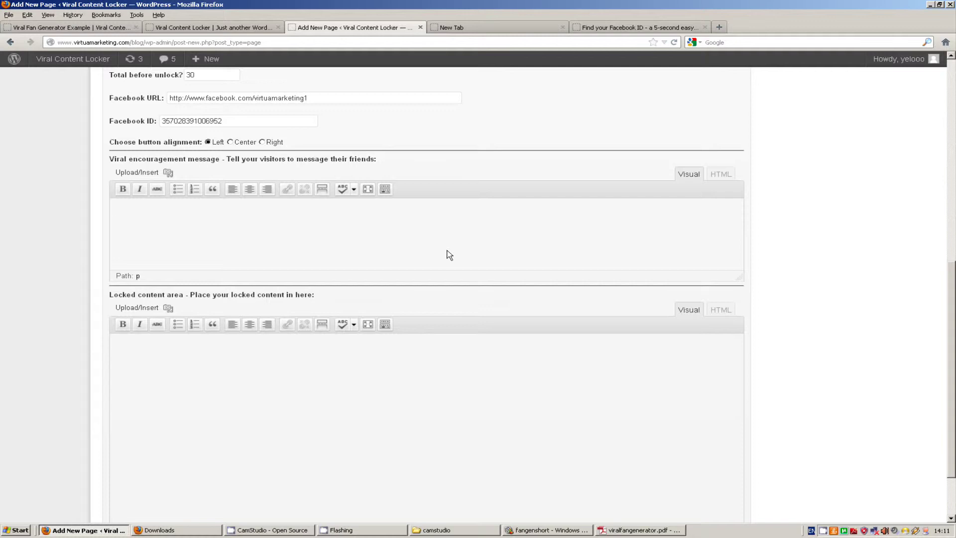
pyautogui.moveTo(336, 95); pyautogui.dragTo(167, 98)
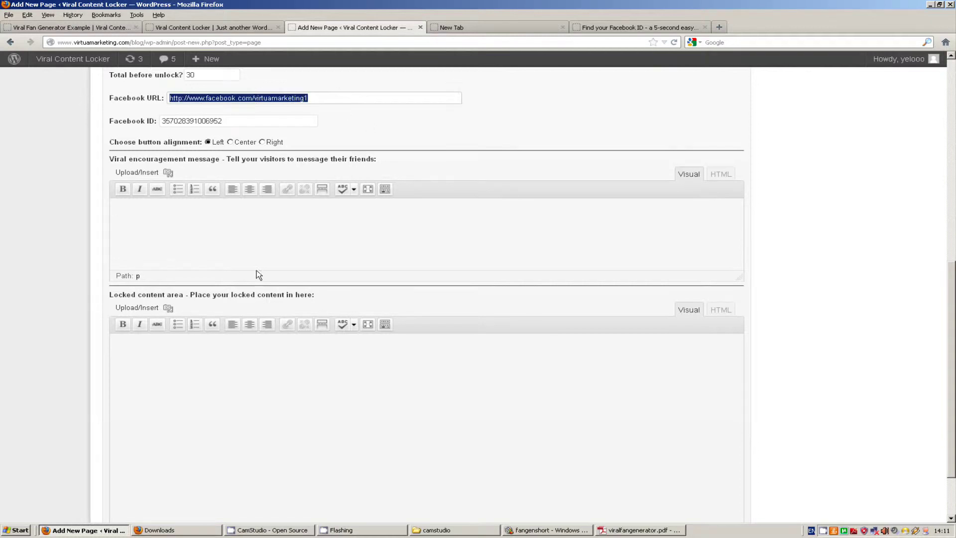
pyautogui.click(241, 267)
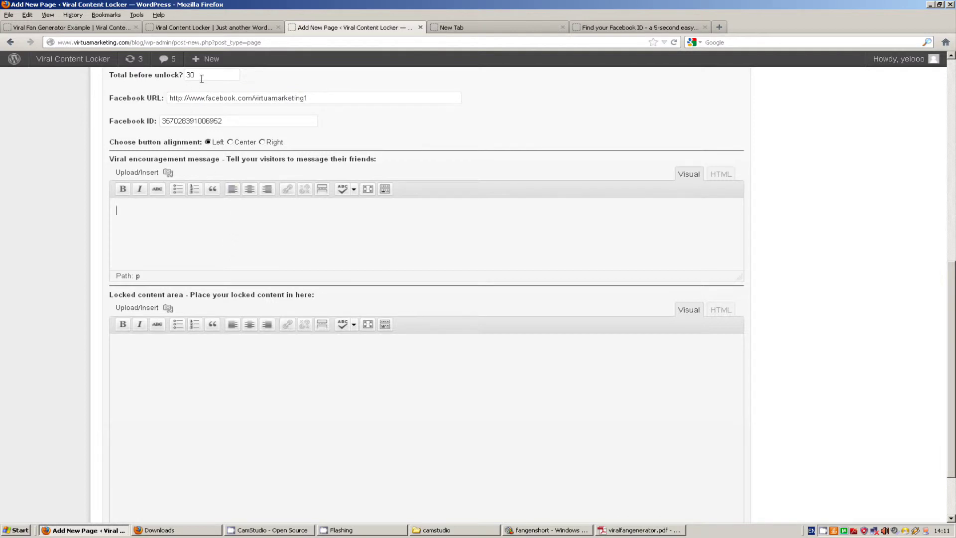
pyautogui.moveTo(201, 77); pyautogui.dragTo(185, 77)
pyautogui.click(185, 226)
pyautogui.click(187, 239)
pyautogui.click(196, 77)
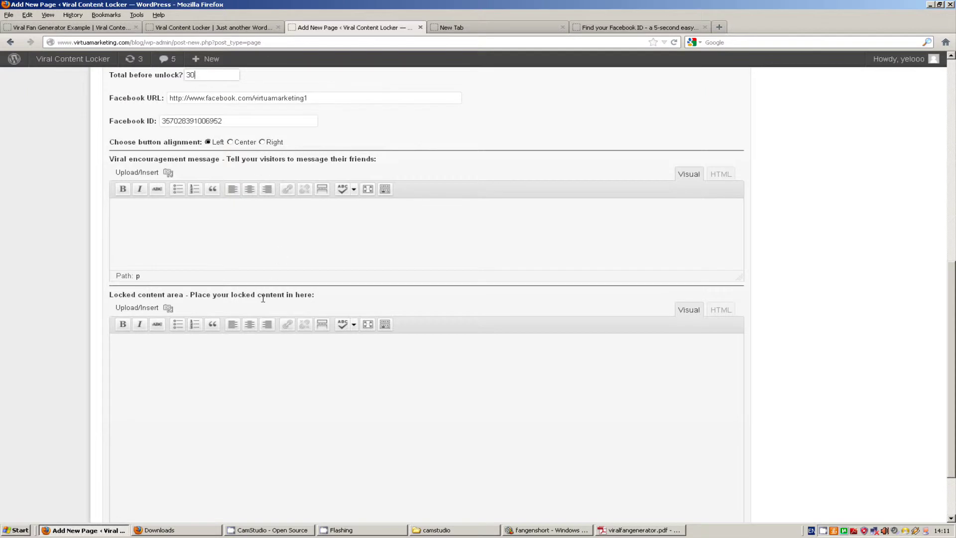
# Replace a drafted encouragement message with the [viralbanner1] shortcode
pyautogui.click(218, 245)
pyautogui.write('mess')
pyautogui.write('age your fri')
pyautogui.write('ends until')
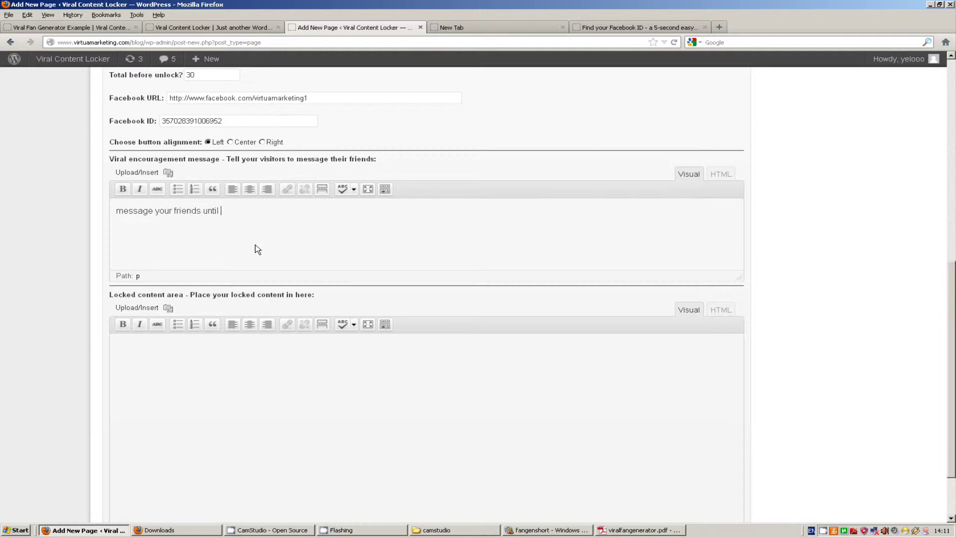
pyautogui.write('the target is ach')
pyautogui.write('ieved and the con')
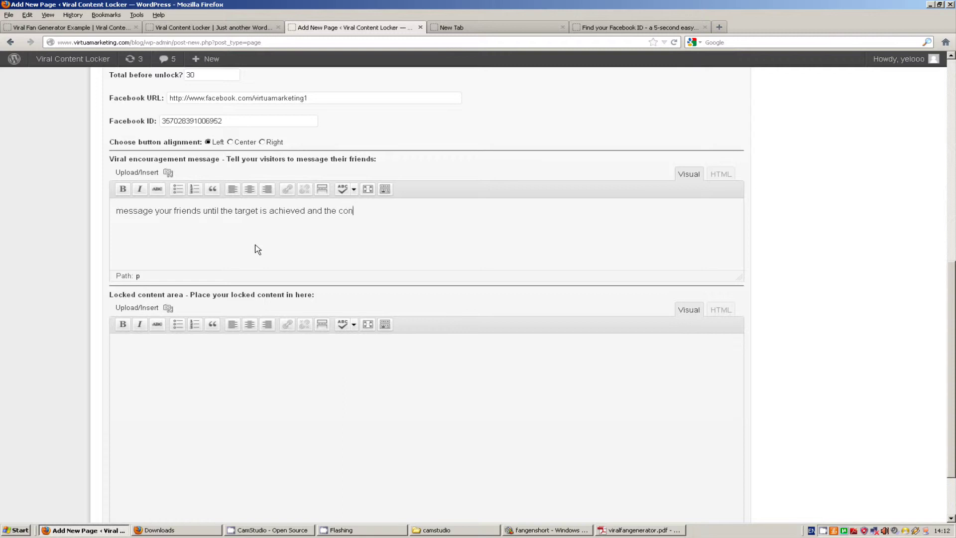
pyautogui.write('ten')
pyautogui.write('ocked.')
pyautogui.tripleClick(444, 210)
pyautogui.press('Delete')
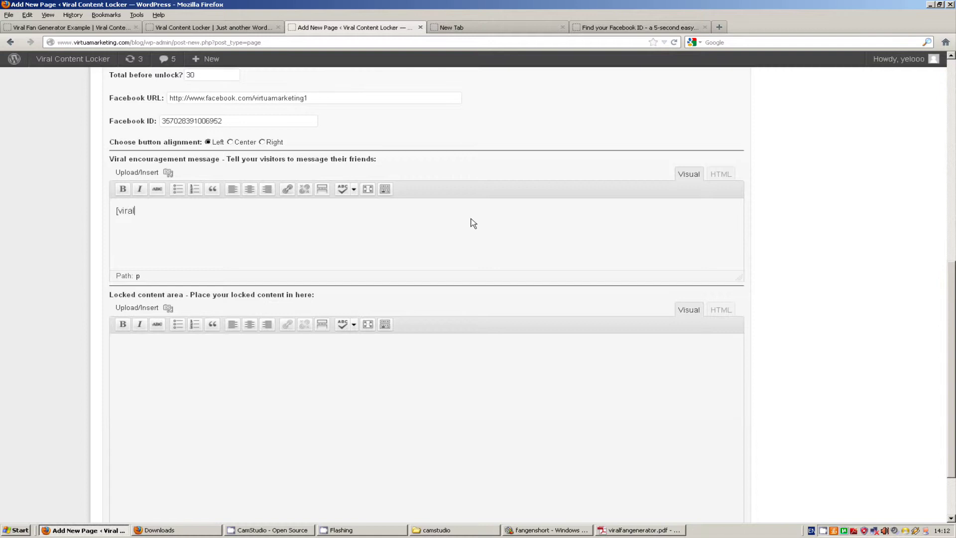
pyautogui.write('banner1')
# Check the shortcode list in the PDF manual, then return to WordPress
pyautogui.click(669, 531)
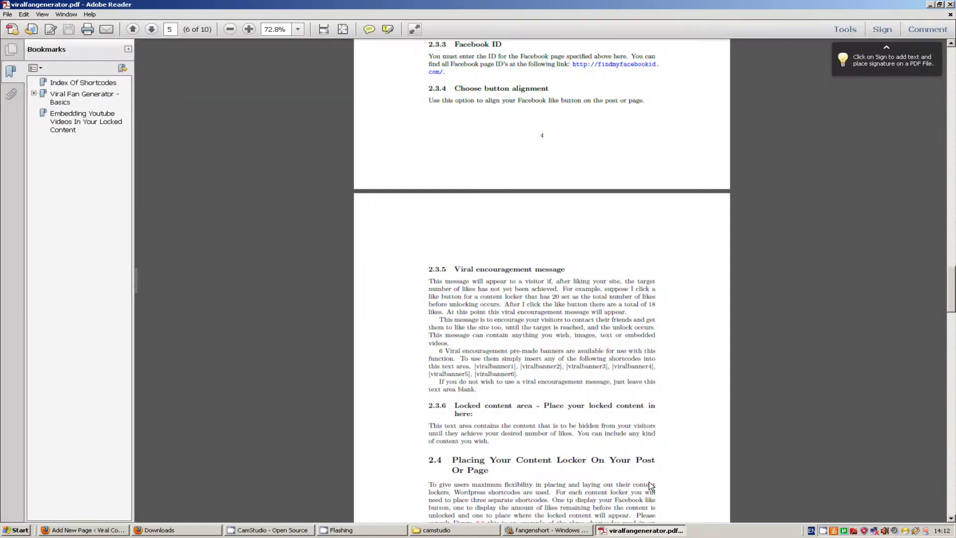
pyautogui.moveTo(950, 297); pyautogui.dragTo(948, 90)
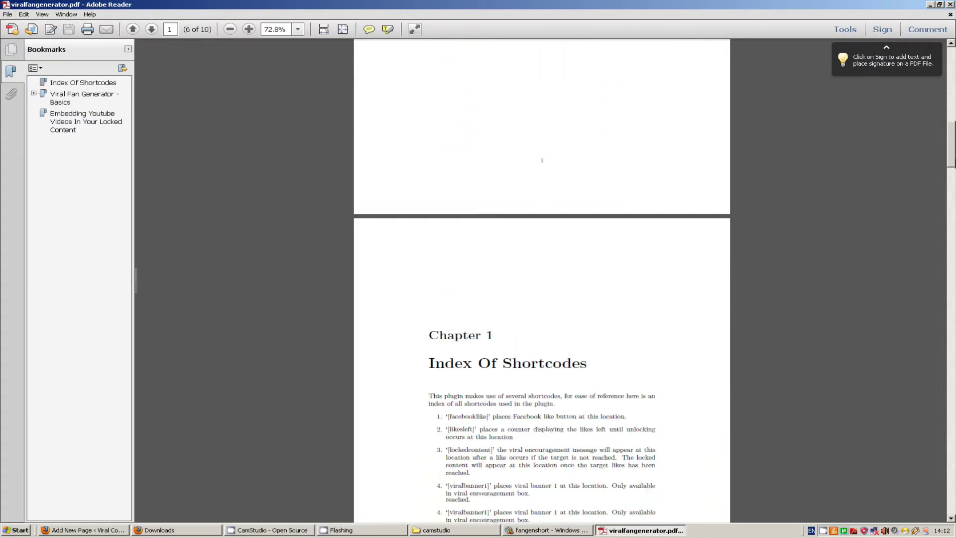
pyautogui.moveTo(948, 90); pyautogui.dragTo(950, 148)
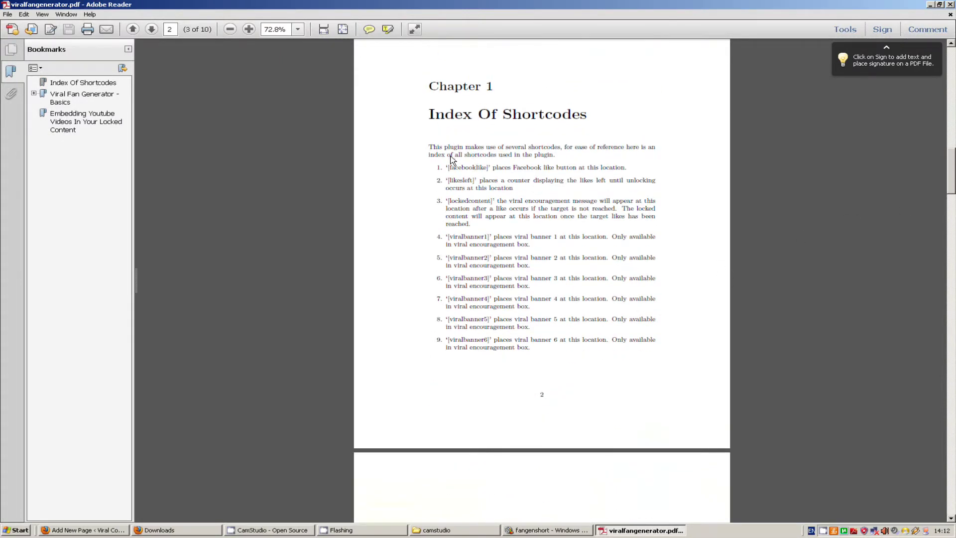
pyautogui.moveTo(444, 166)
pyautogui.mouseDown()
pyautogui.moveTo(471, 181)
pyautogui.moveTo(571, 377)
pyautogui.mouseUp()
pyautogui.click(572, 367)
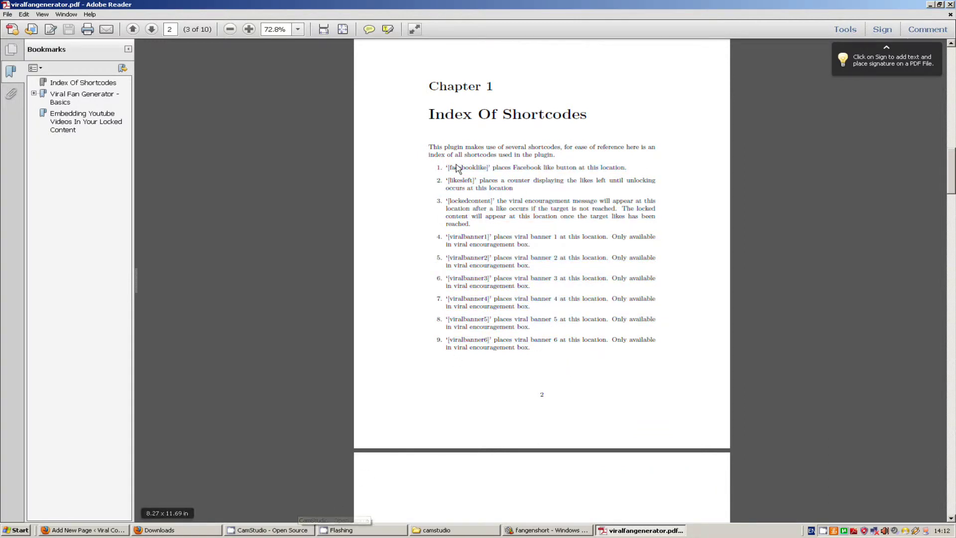
pyautogui.click(81, 531)
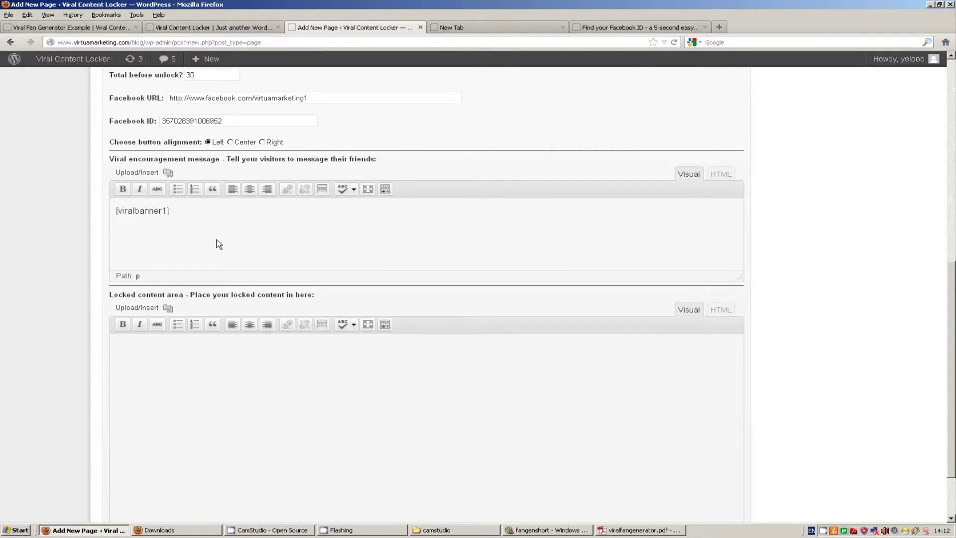
# Enter 'some cool content' in the Locked content area
pyautogui.click(174, 413)
pyautogui.write('some cool content')
pyautogui.scroll(-2, 236, 403)
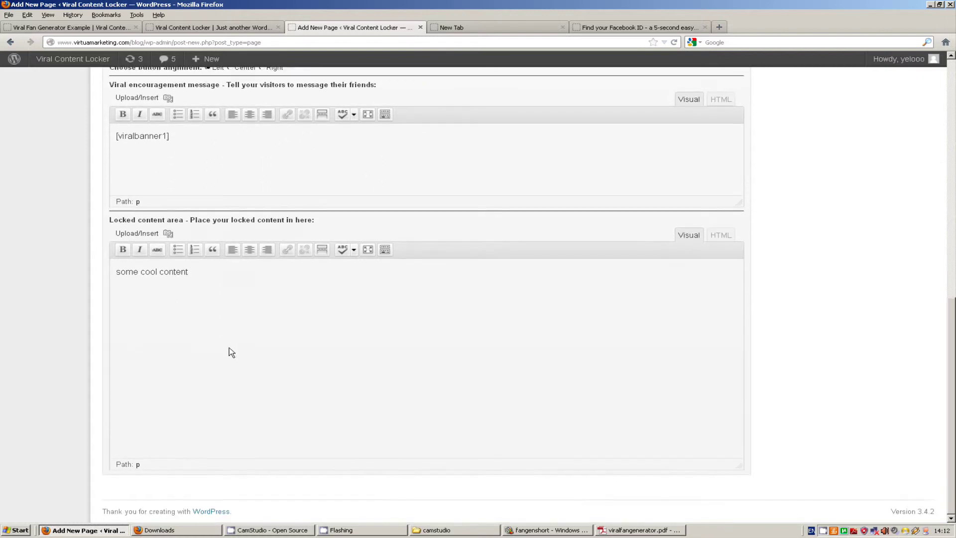
pyautogui.scroll(5, 221, 378)
pyautogui.scroll(-2, 241, 442)
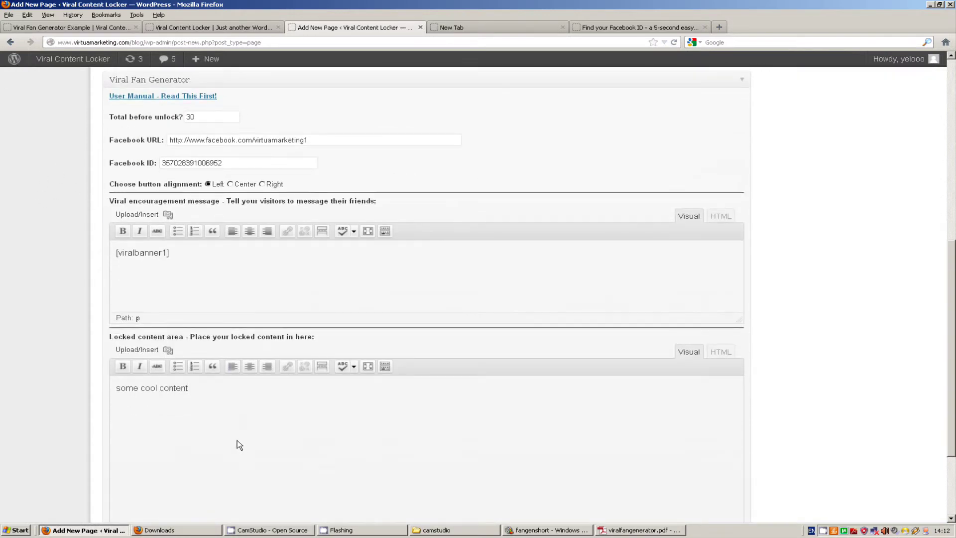
pyautogui.scroll(5, 239, 444)
pyautogui.scroll(2, 309, 301)
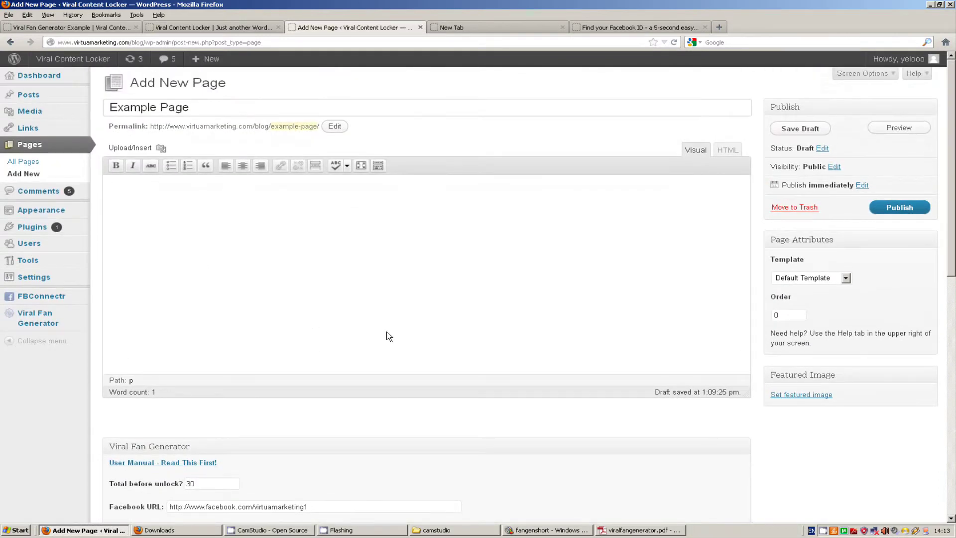
pyautogui.write('I will unlco')
pyautogui.write('ck some cool co')
pyautogui.write('ntent when my f')
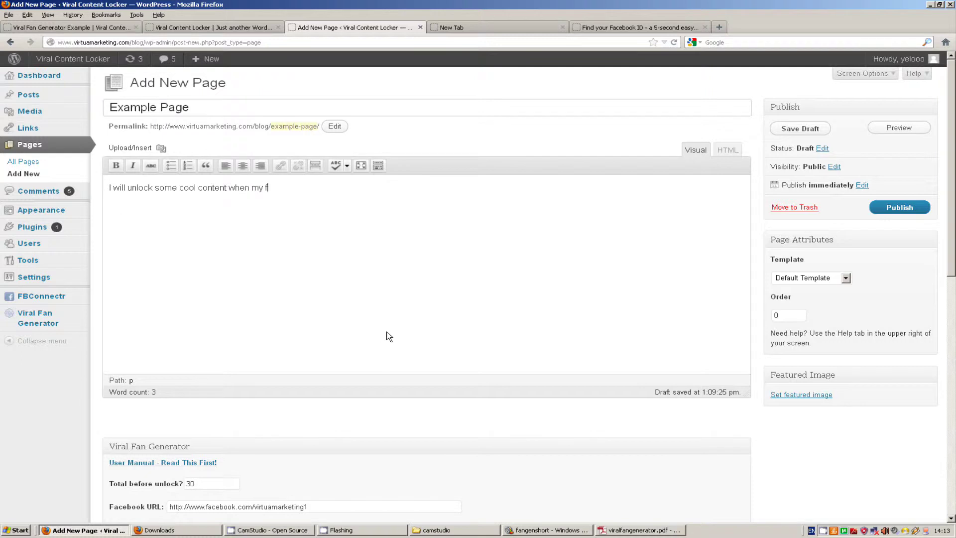
pyautogui.write('anpage gets30')
pyautogui.write('es.')
pyautogui.click(659, 532)
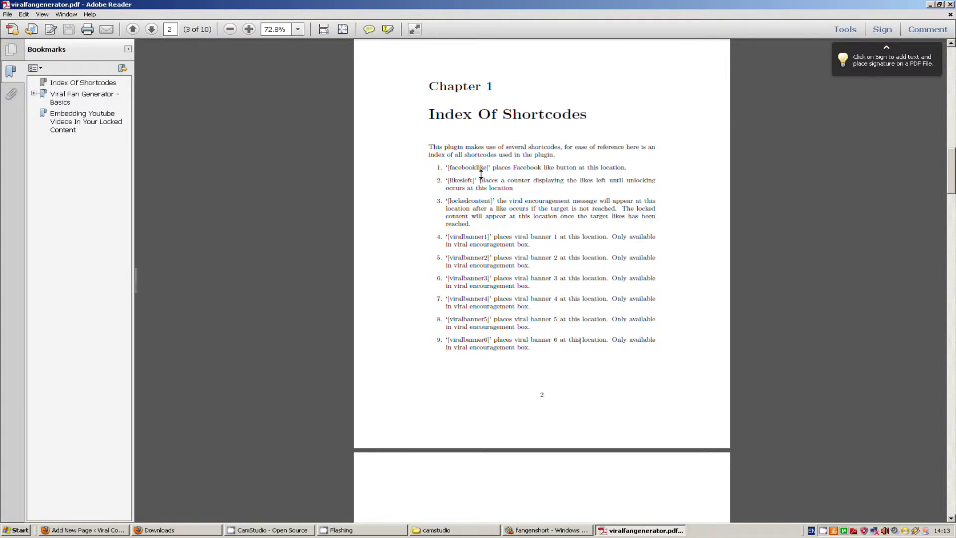
pyautogui.moveTo(488, 169); pyautogui.dragTo(446, 169)
pyautogui.hotkey('ctrl', 'c')
pyautogui.click(87, 532)
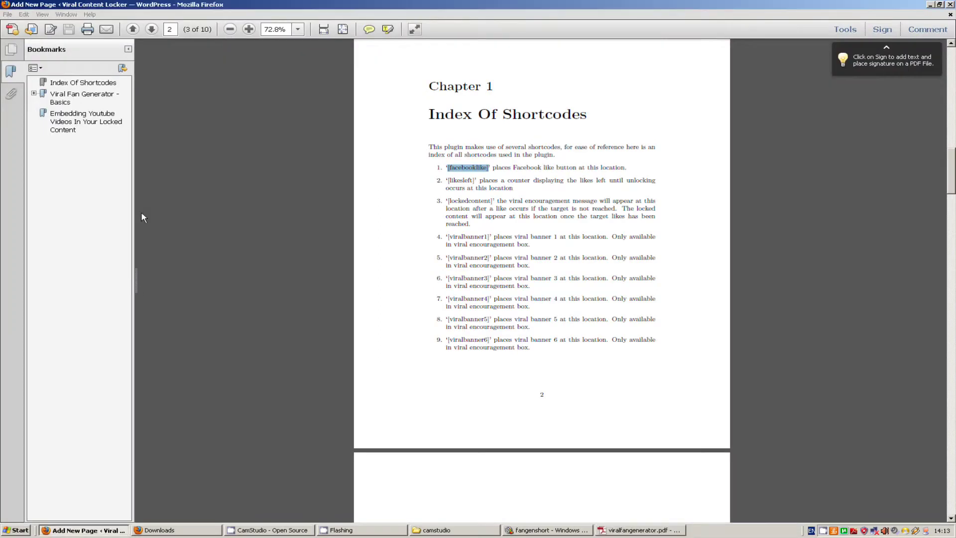
pyautogui.press('BackSpace')
pyautogui.hotkey('ctrl', 'v')
pyautogui.press('Return')
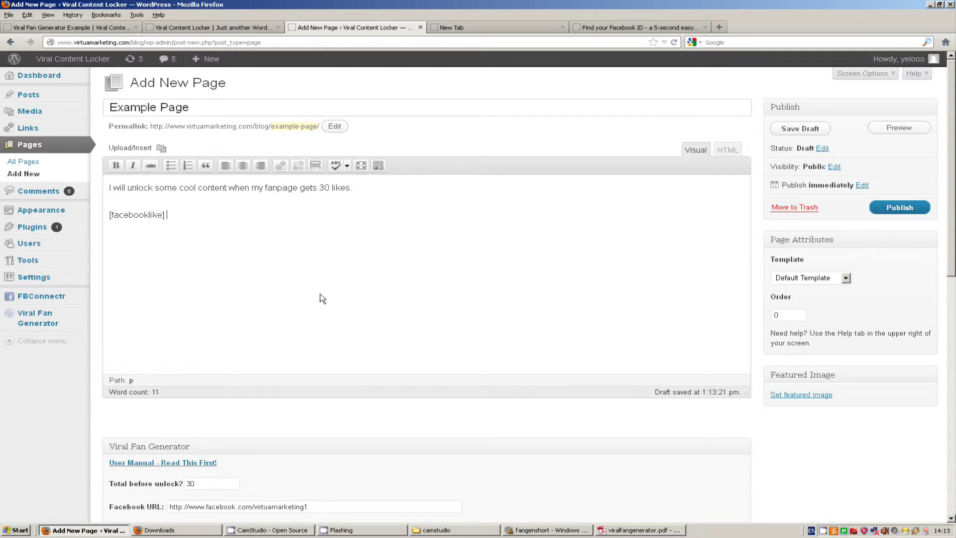
pyautogui.scroll(-3, 322, 299)
pyautogui.moveTo(327, 392); pyautogui.dragTo(108, 391)
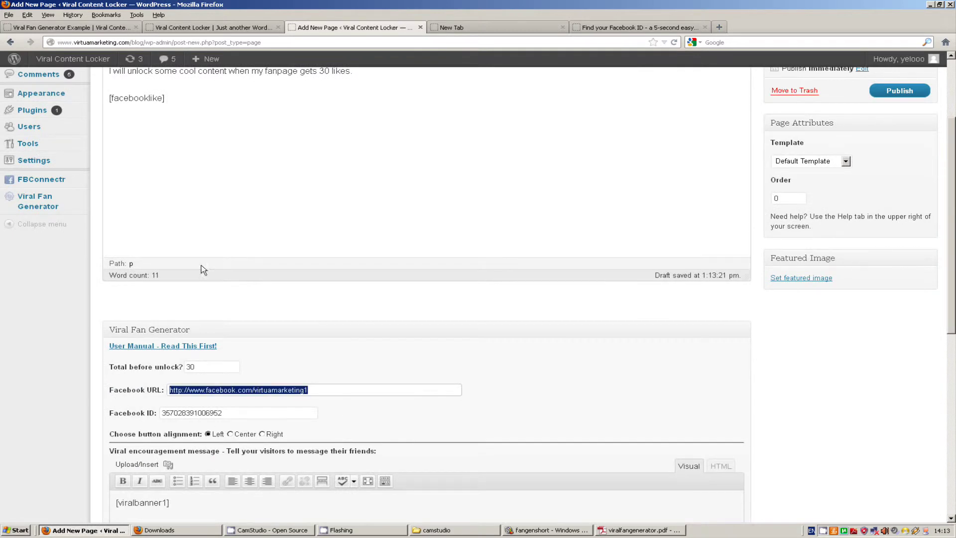
pyautogui.scroll(3, 186, 228)
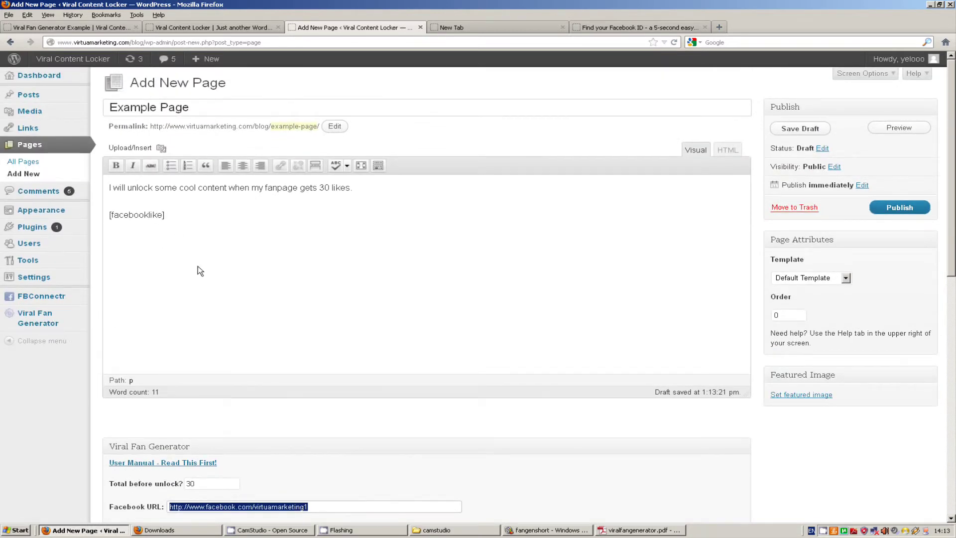
pyautogui.scroll(-3, 289, 383)
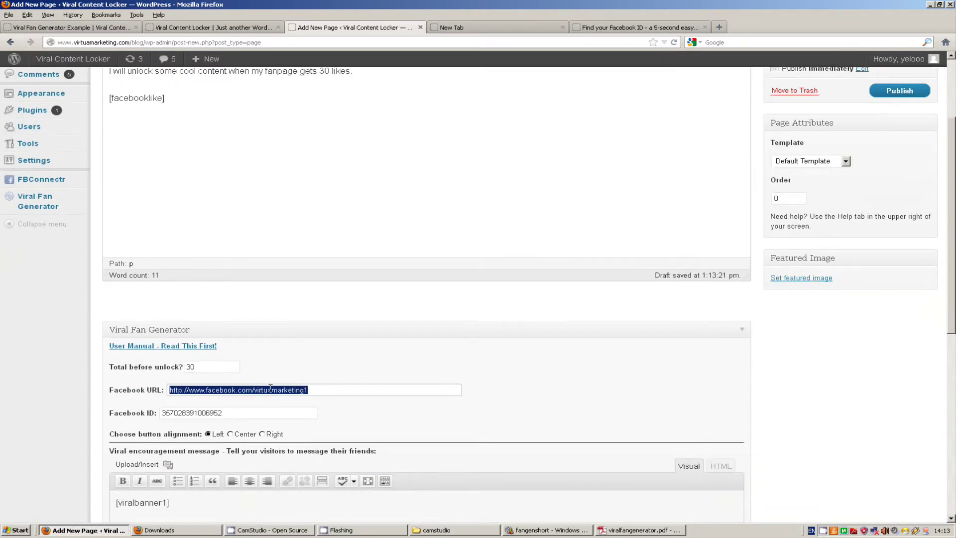
pyautogui.scroll(3, 202, 219)
pyautogui.click(134, 258)
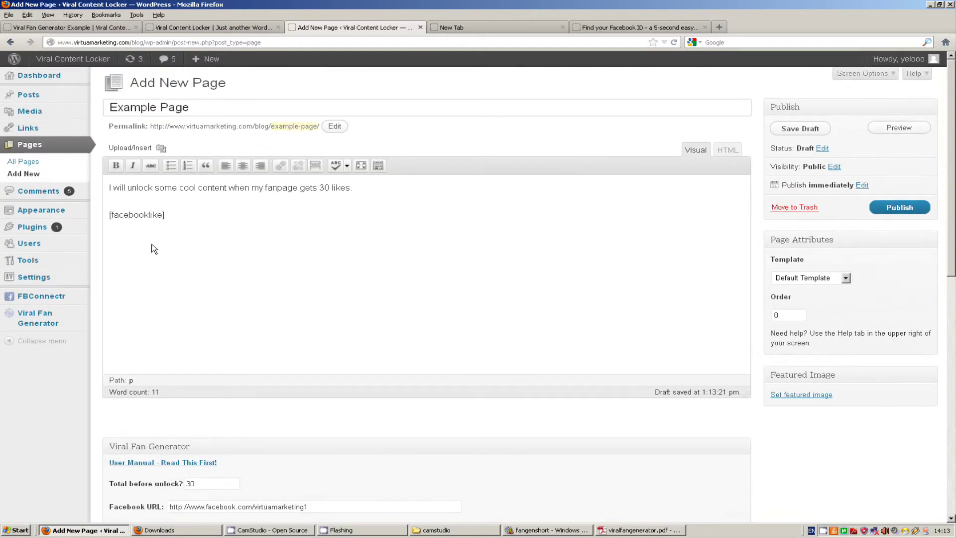
pyautogui.click(250, 218)
# Take [likesleft] from the manual and add '[likesleft] likes left until the target unlocks.' with the typo fixed
pyautogui.click(620, 532)
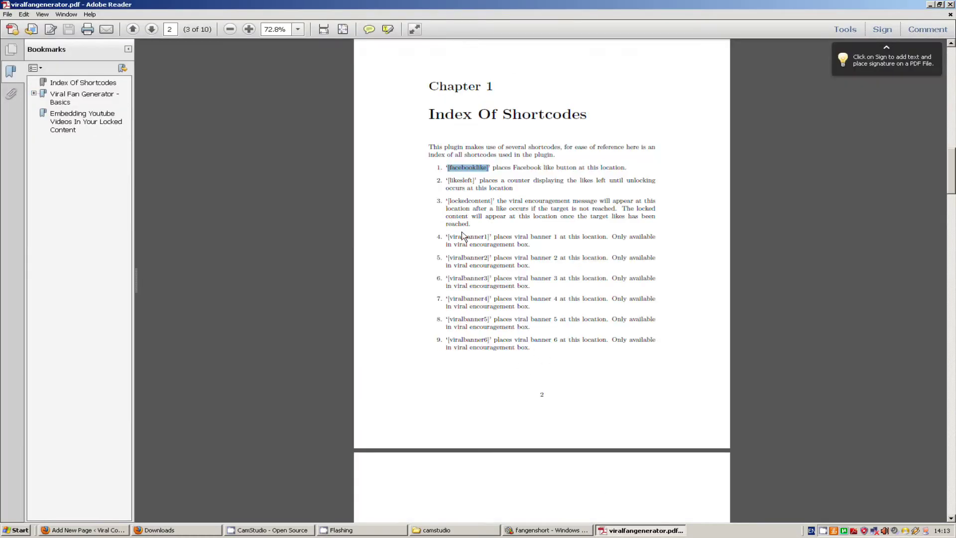
pyautogui.click(389, 276)
pyautogui.hotkey('alt', 'Tab')
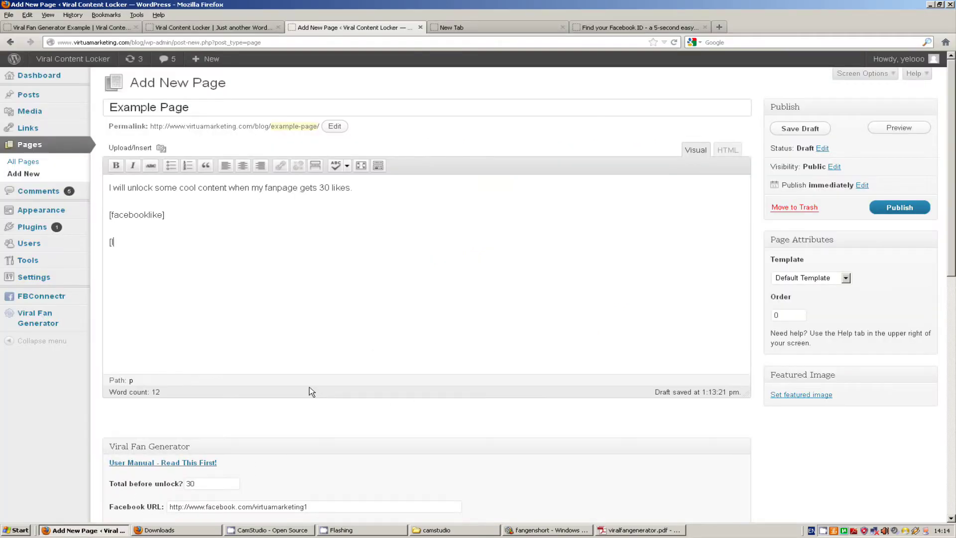
pyautogui.write('keleft')
pyautogui.scroll(-5, 310, 403)
pyautogui.scroll(-2, 284, 456)
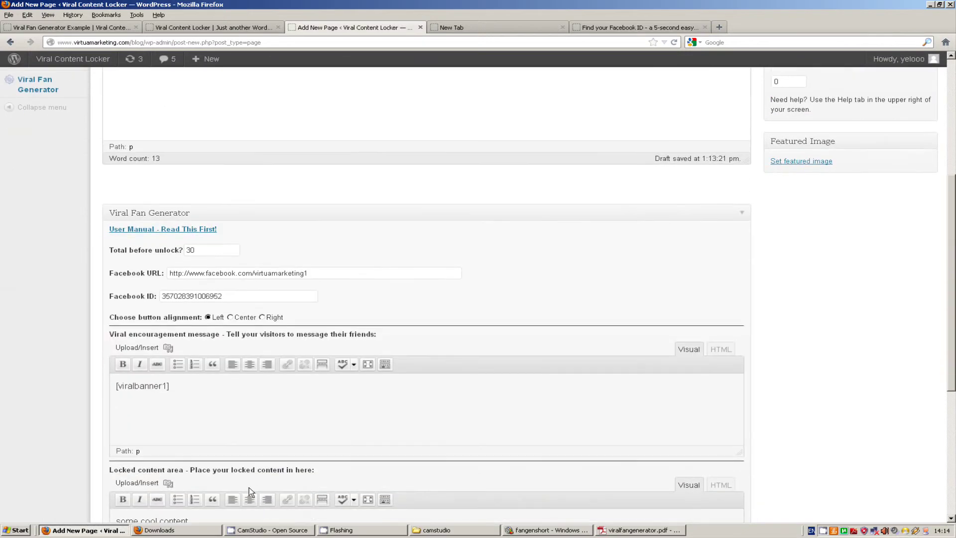
pyautogui.scroll(5, 224, 494)
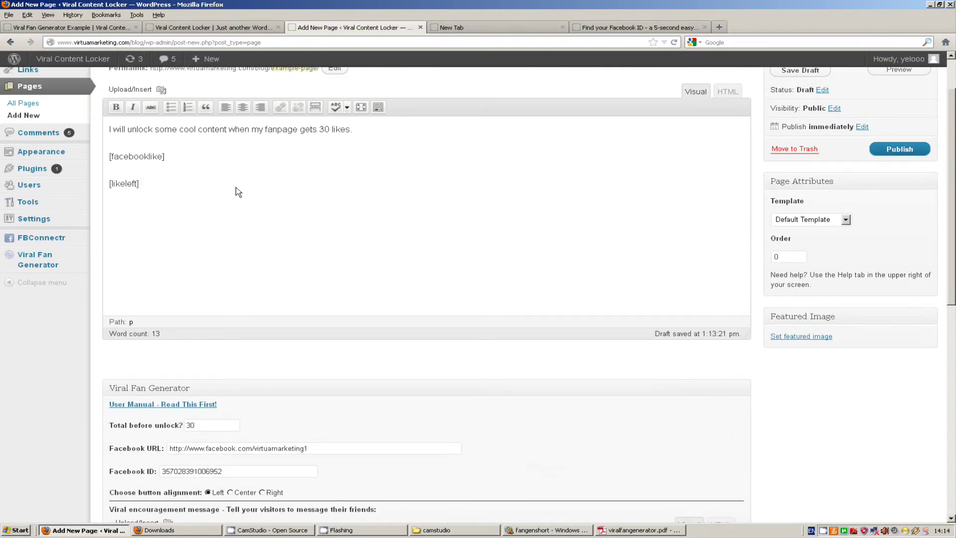
pyautogui.write(' likes left ')
pyautogui.write('until the tag')
pyautogui.write('rget unlocks.')
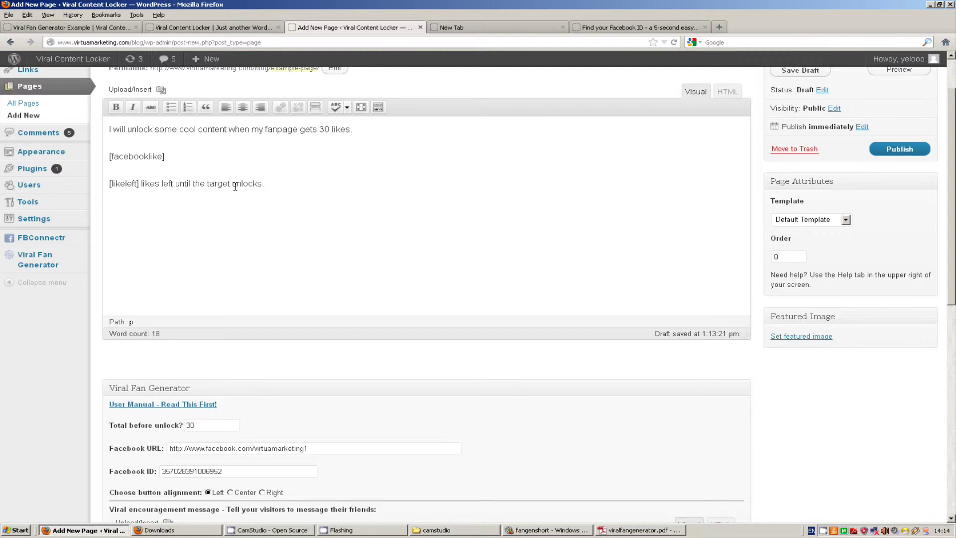
pyautogui.click(128, 183)
pyautogui.write('s')
# Add [lockedcontent] on a new line and make 'some cool content' bold and centred
pyautogui.click(184, 224)
pyautogui.write('[')
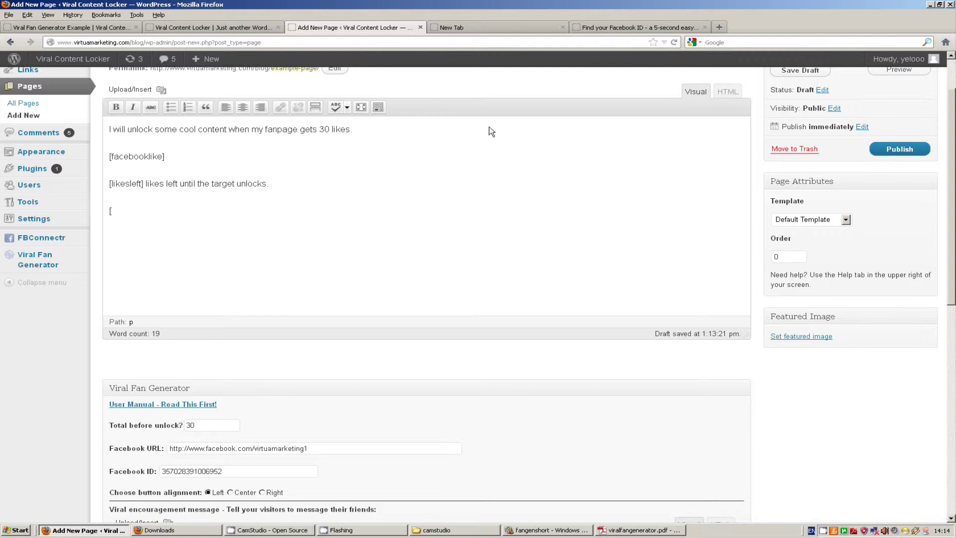
pyautogui.write('ockedcontent')
pyautogui.scroll(-2, 416, 235)
pyautogui.scroll(4, 283, 196)
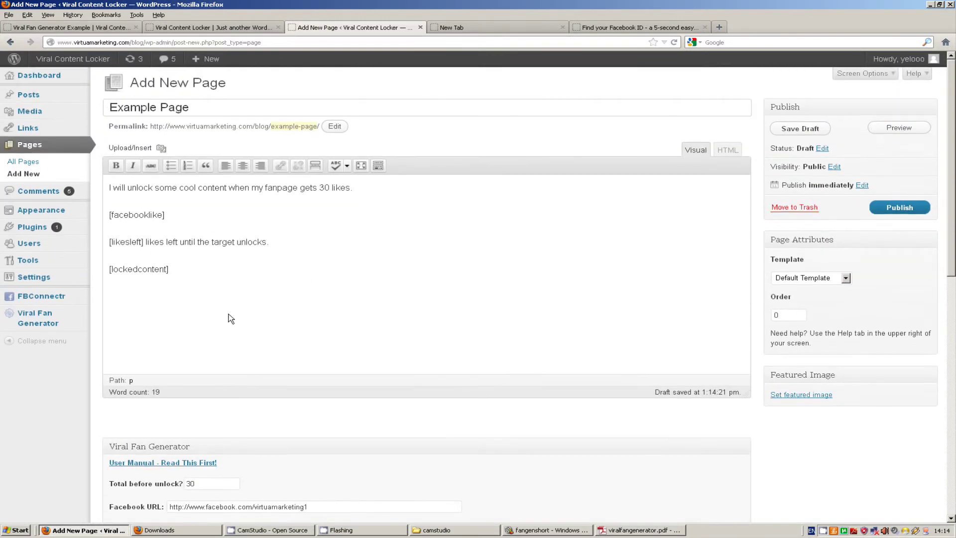
pyautogui.scroll(-3, 224, 246)
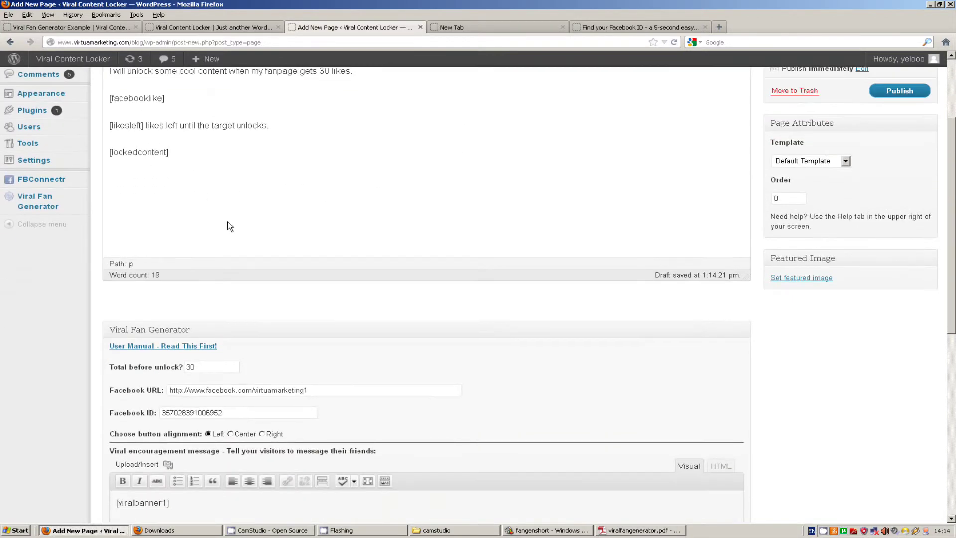
pyautogui.scroll(-3, 226, 428)
pyautogui.scroll(-3, 175, 473)
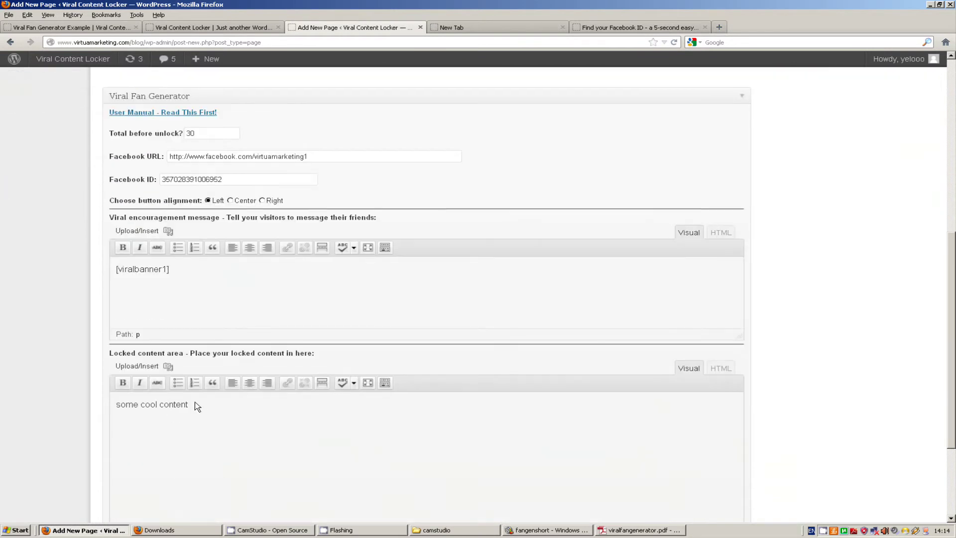
pyautogui.moveTo(196, 406); pyautogui.dragTo(86, 407)
pyautogui.click(249, 383)
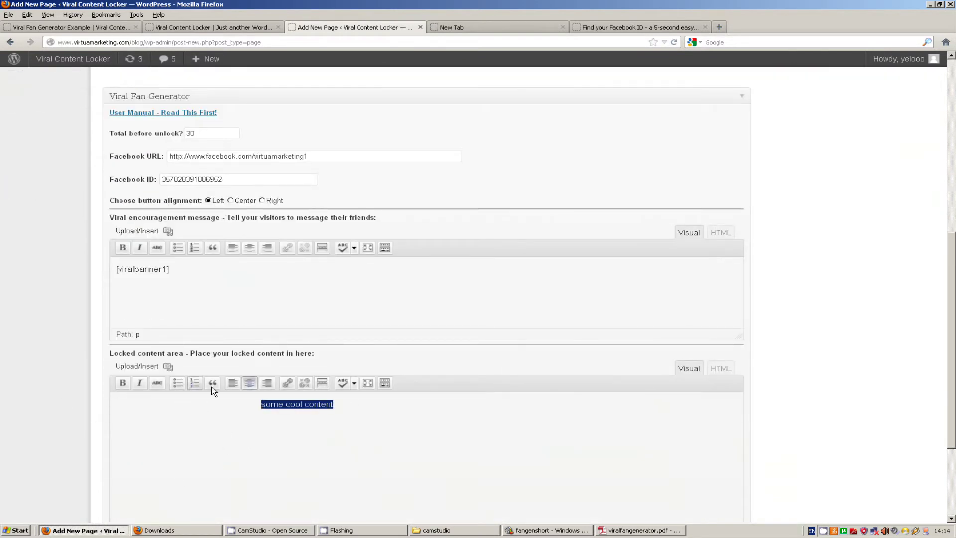
pyautogui.click(122, 382)
pyautogui.scroll(9, 170, 300)
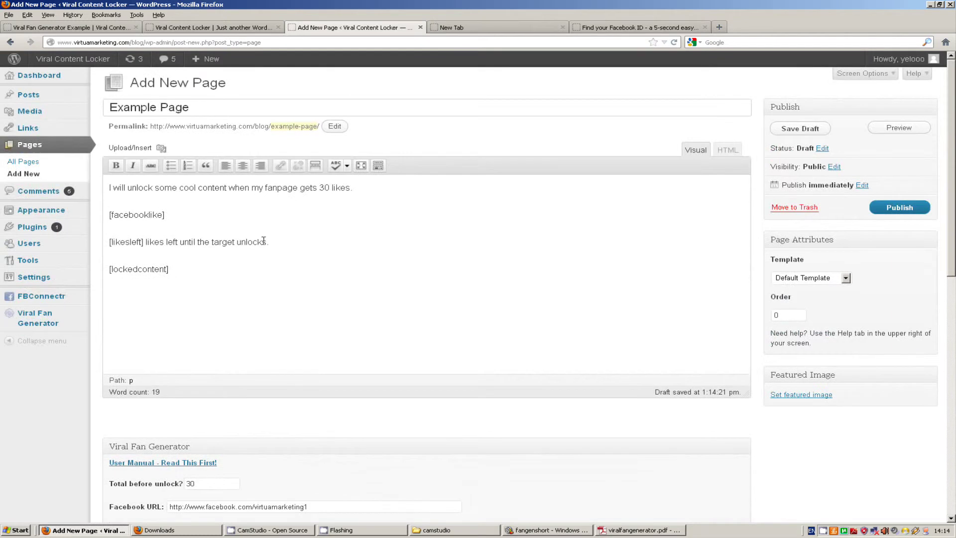
# Make the likes-left counter line bold and centred
pyautogui.moveTo(267, 241); pyautogui.dragTo(108, 245)
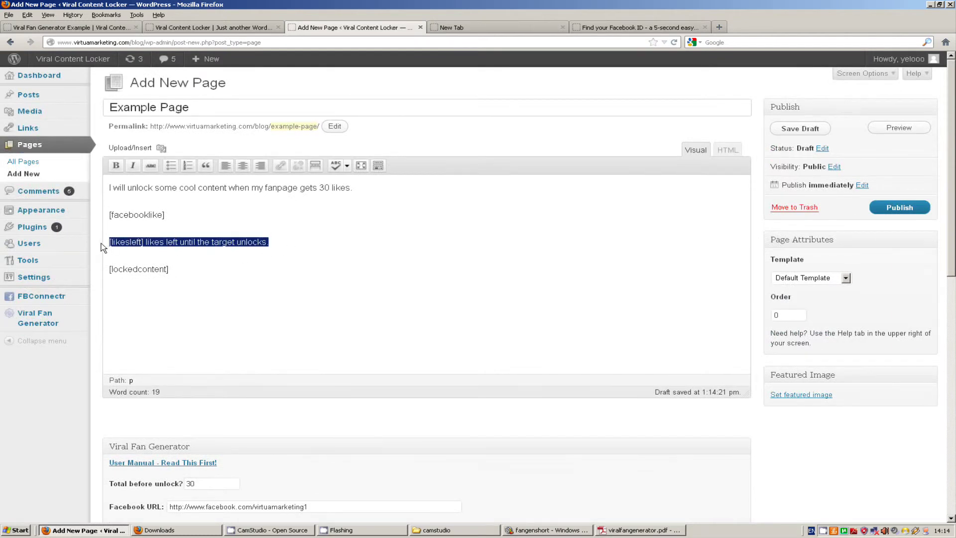
pyautogui.click(116, 166)
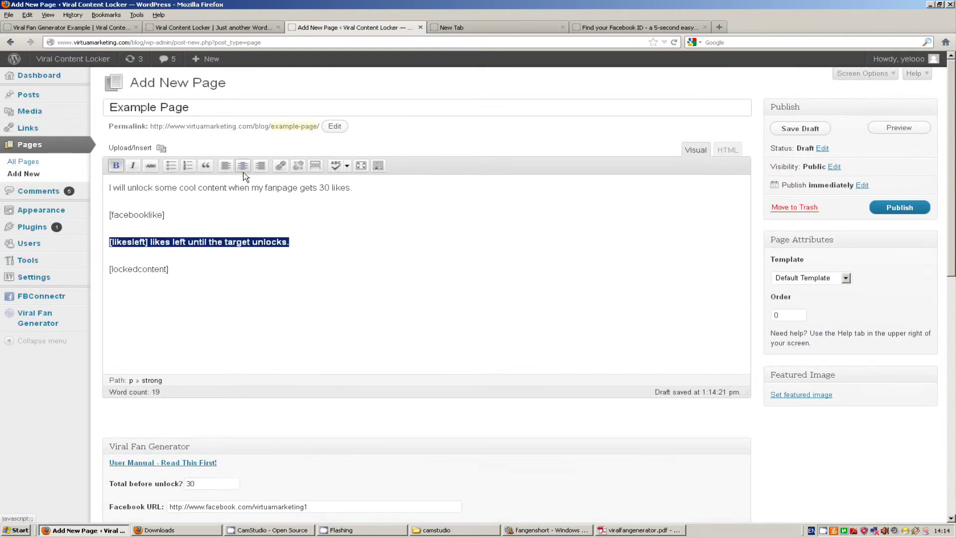
pyautogui.click(243, 166)
pyautogui.click(307, 272)
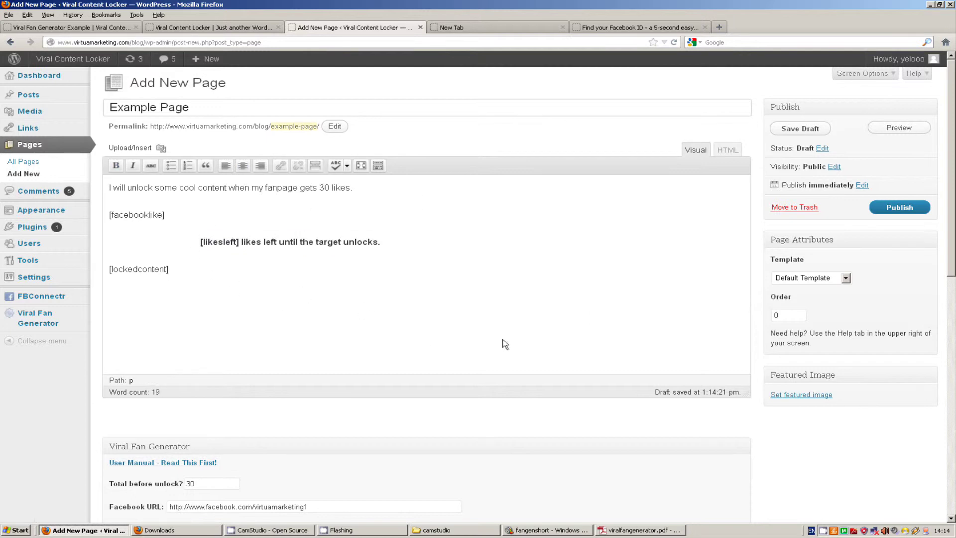
# Publish Example Page and open its live view in a new tab
pyautogui.click(900, 209)
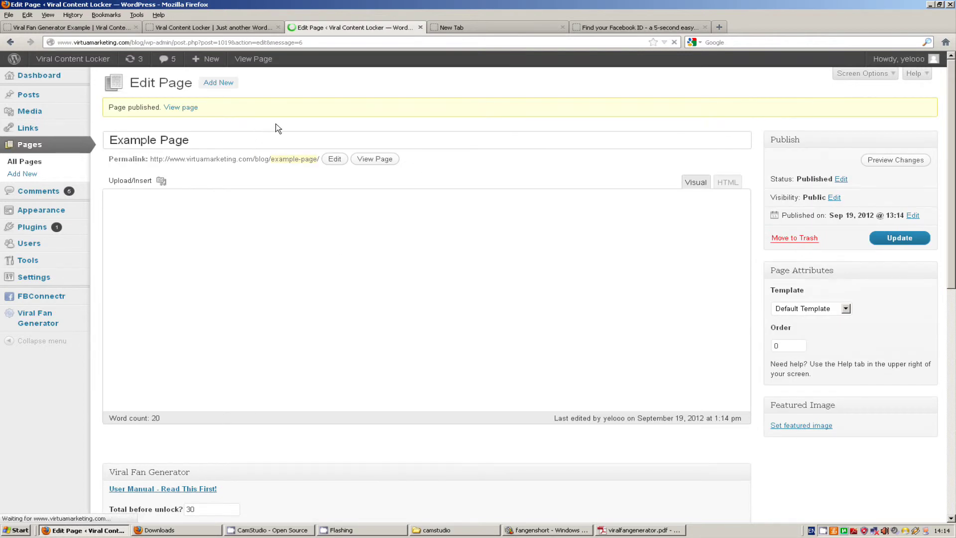
pyautogui.rightClick(255, 59)
pyautogui.click(278, 69)
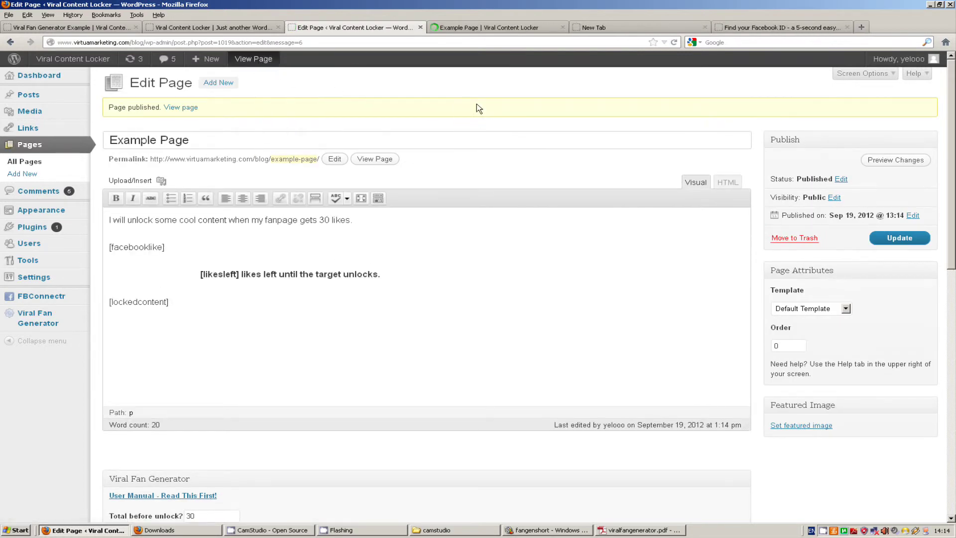
pyautogui.click(487, 27)
pyautogui.scroll(-3, 169, 151)
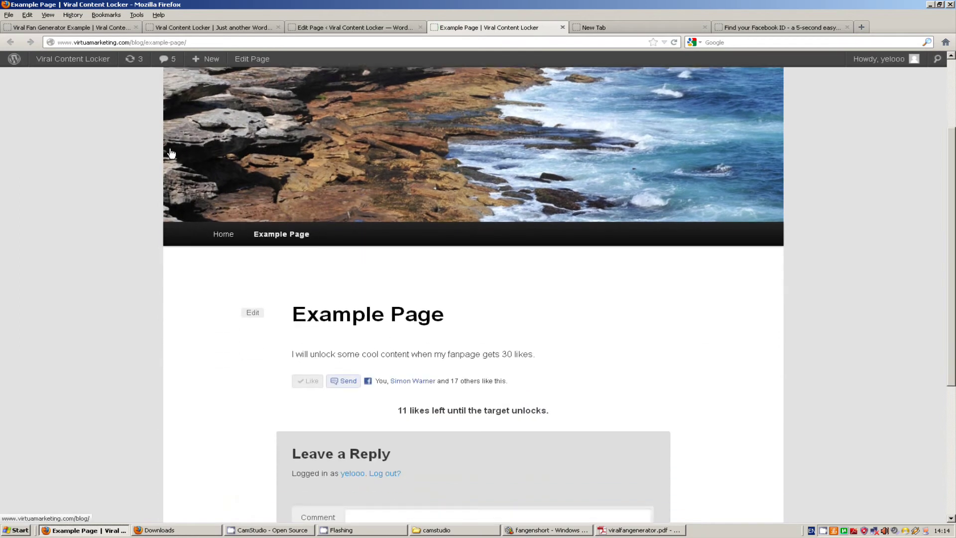
pyautogui.scroll(-2, 169, 152)
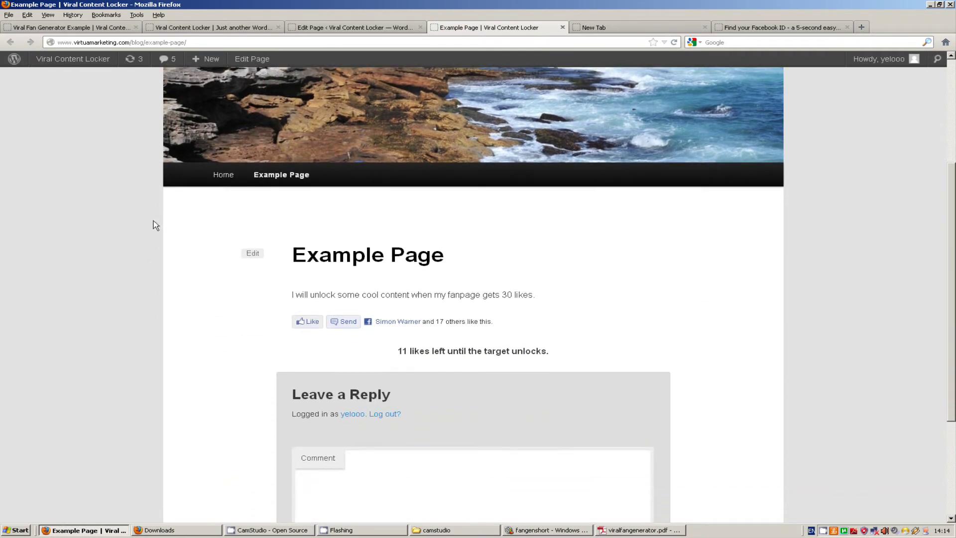
# Compare the editor's likes-left counter line with the live page's like widget
pyautogui.click(357, 28)
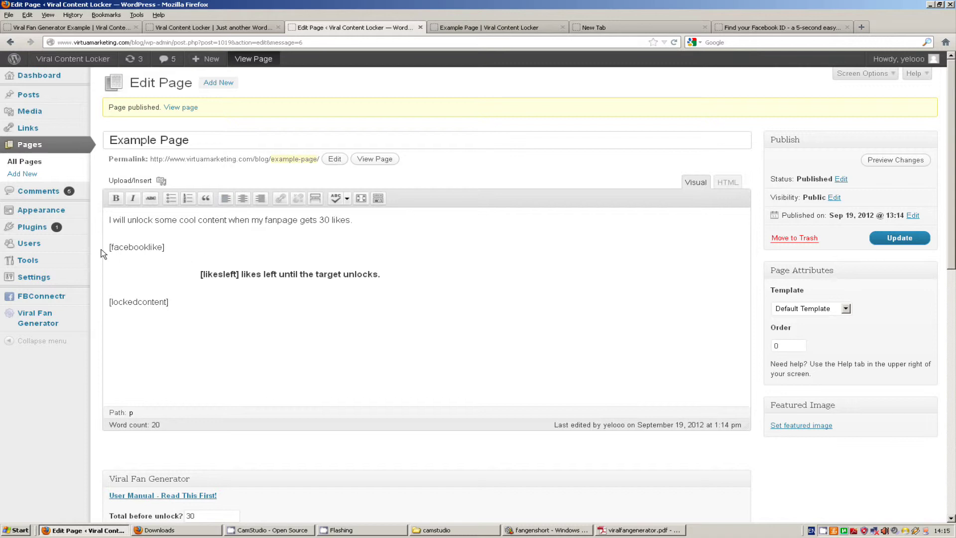
pyautogui.click(489, 28)
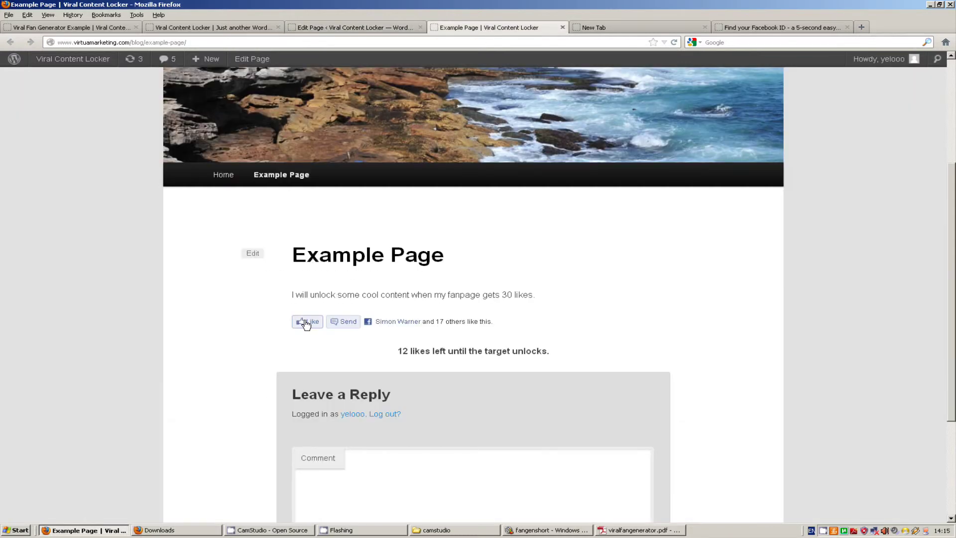
pyautogui.click(333, 27)
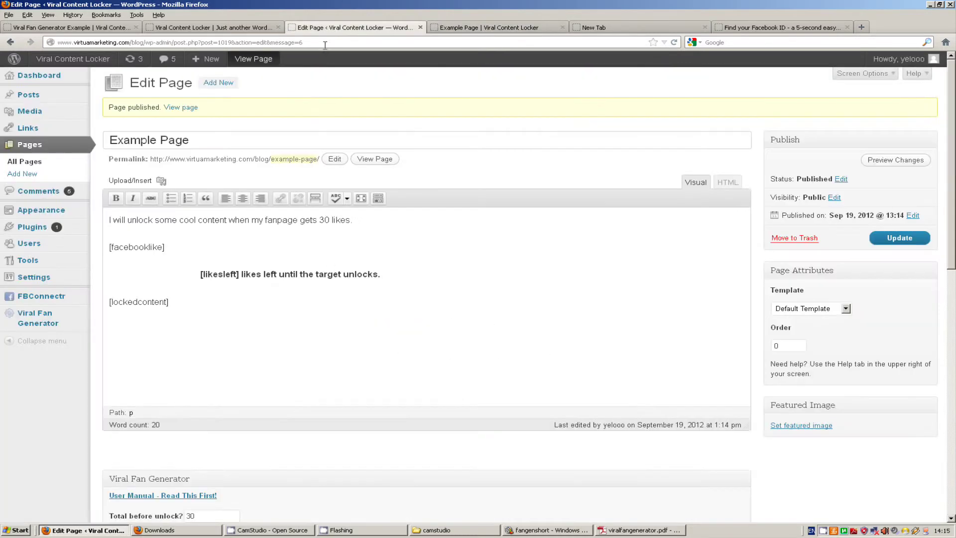
pyautogui.moveTo(199, 274); pyautogui.dragTo(381, 274)
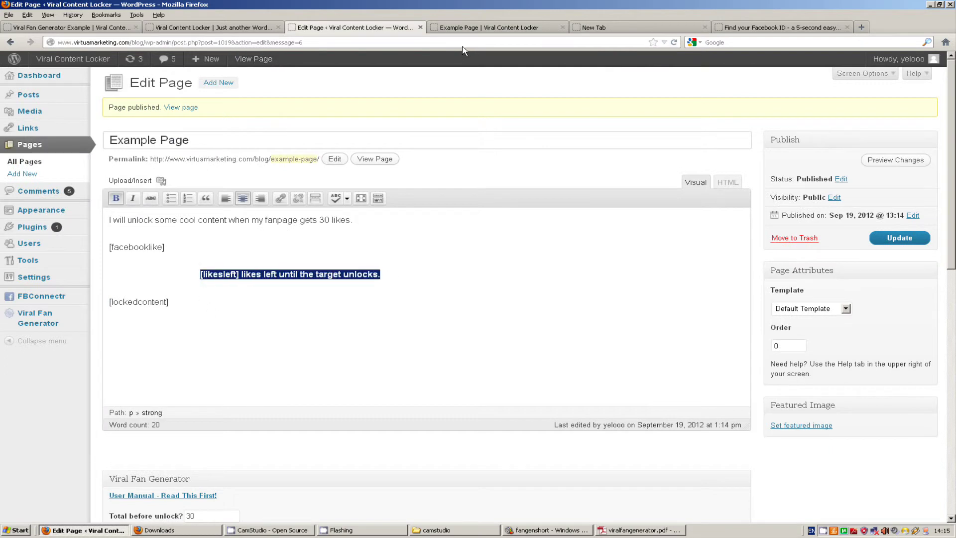
pyautogui.click(464, 29)
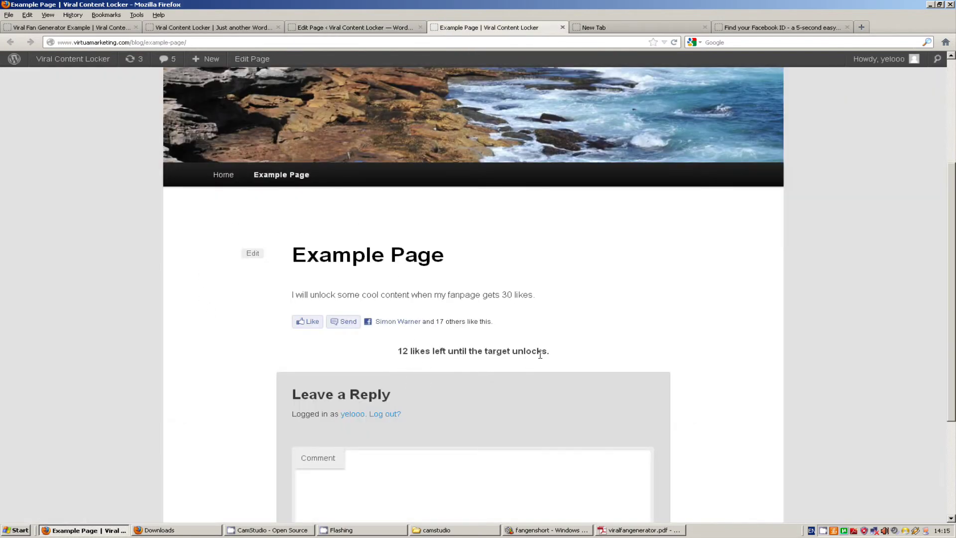
pyautogui.click(336, 28)
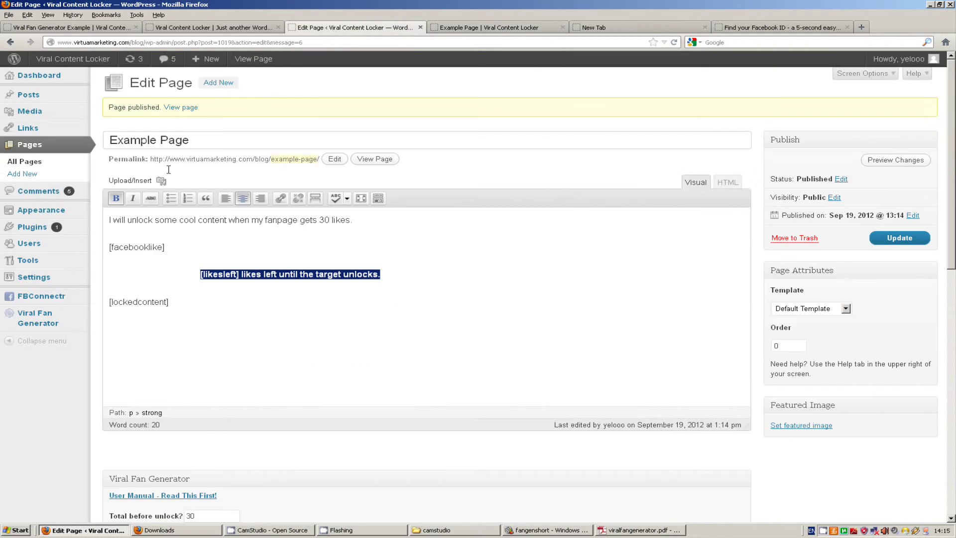
pyautogui.moveTo(106, 304); pyautogui.dragTo(169, 302)
# Check the 30-like target, Facebook URL and 'some cool content' against the live page
pyautogui.click(457, 29)
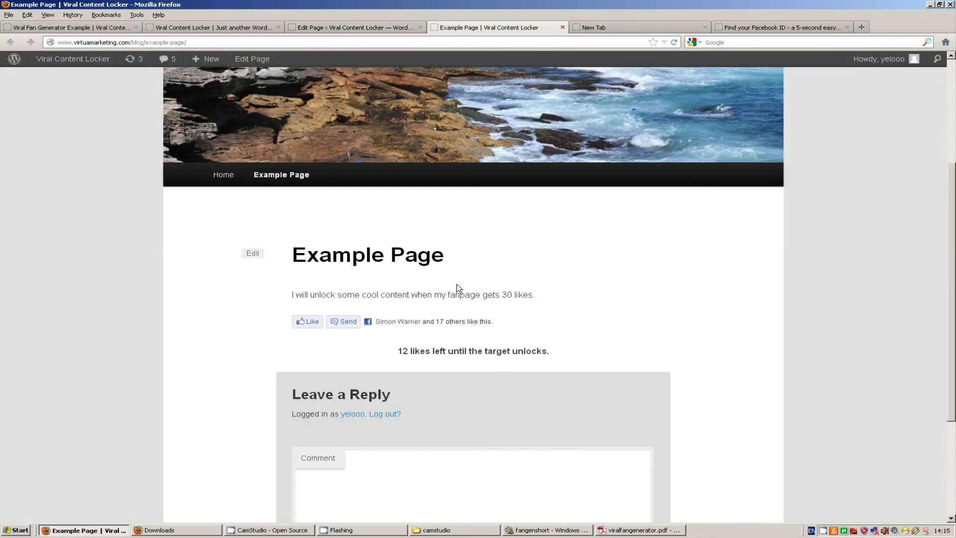
pyautogui.scroll(-2, 283, 318)
pyautogui.scroll(-1, 282, 318)
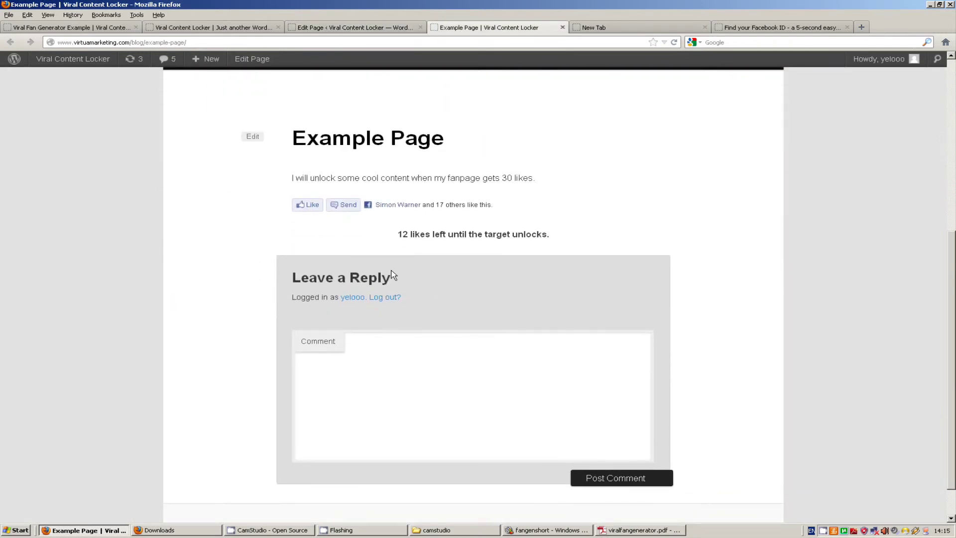
pyautogui.click(332, 28)
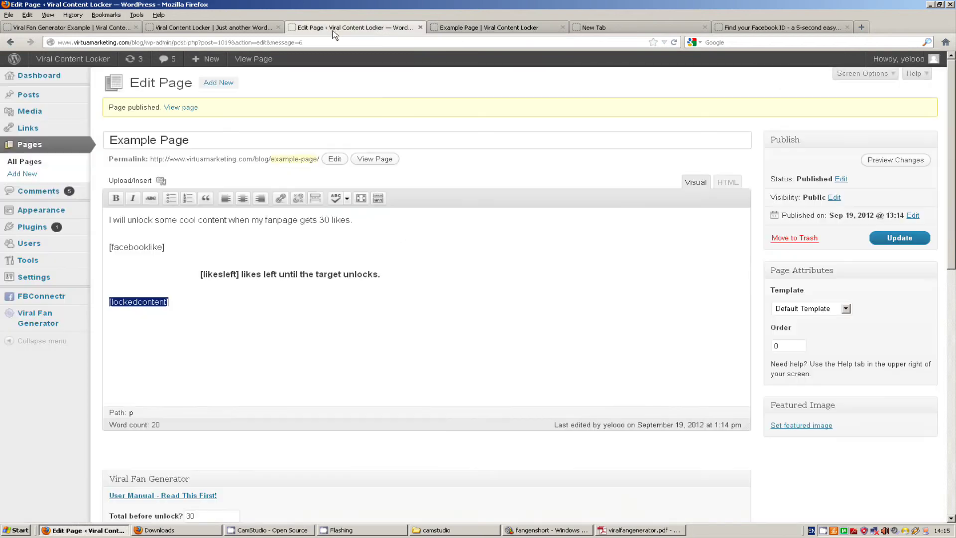
pyautogui.click(258, 351)
pyautogui.scroll(-3, 289, 338)
pyautogui.scroll(-2, 290, 338)
pyautogui.doubleClick(190, 341)
pyautogui.click(484, 27)
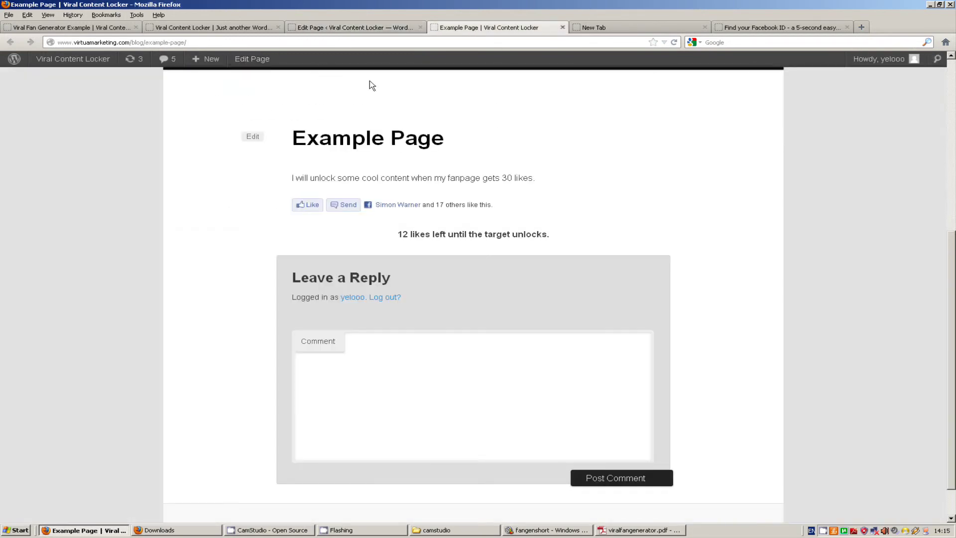
pyautogui.click(351, 28)
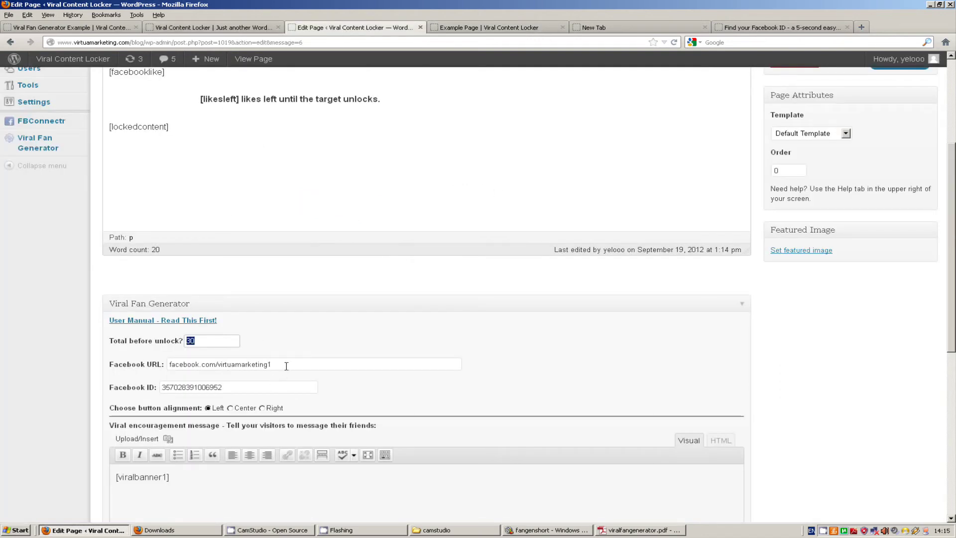
pyautogui.tripleClick(284, 364)
pyautogui.scroll(-5, 251, 367)
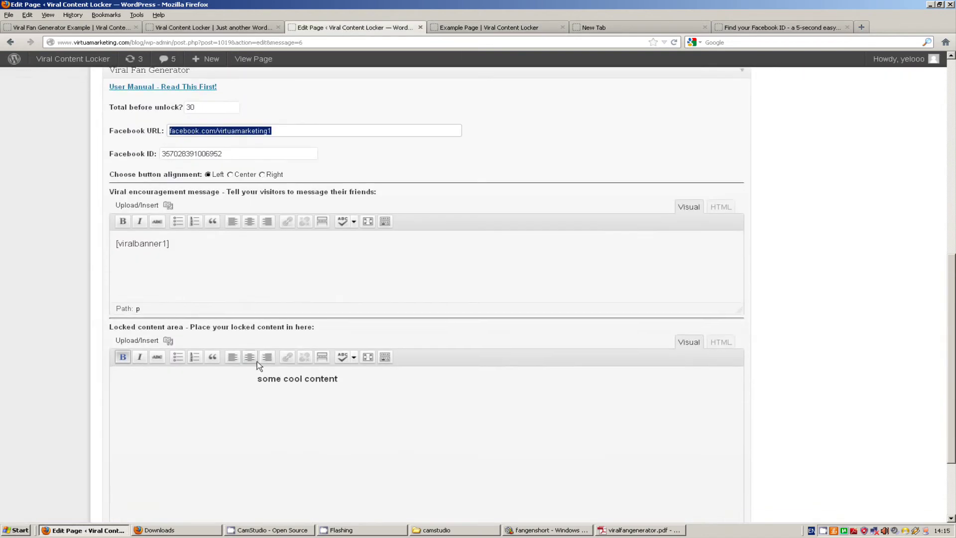
pyautogui.tripleClick(389, 376)
# Like the live Example Page and post the like to Facebook
pyautogui.click(483, 27)
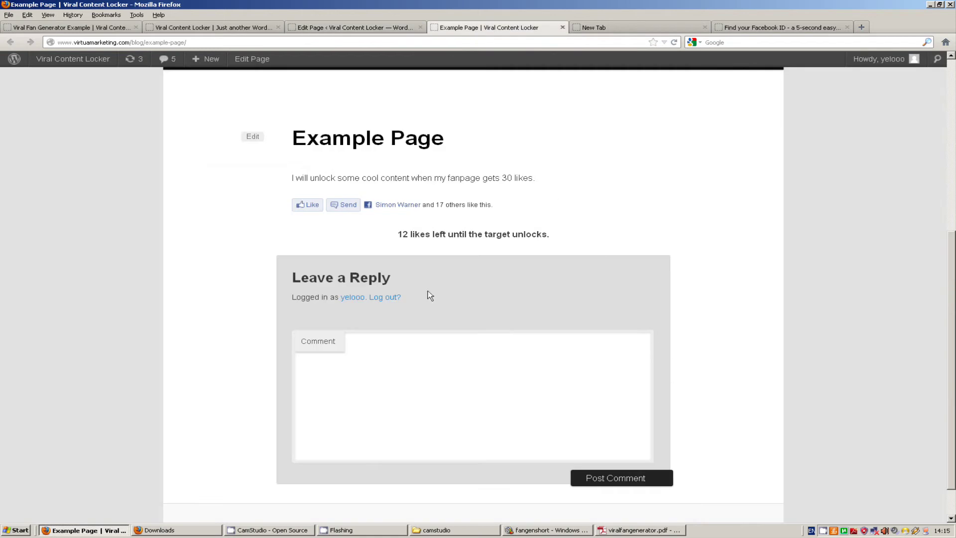
pyautogui.click(307, 207)
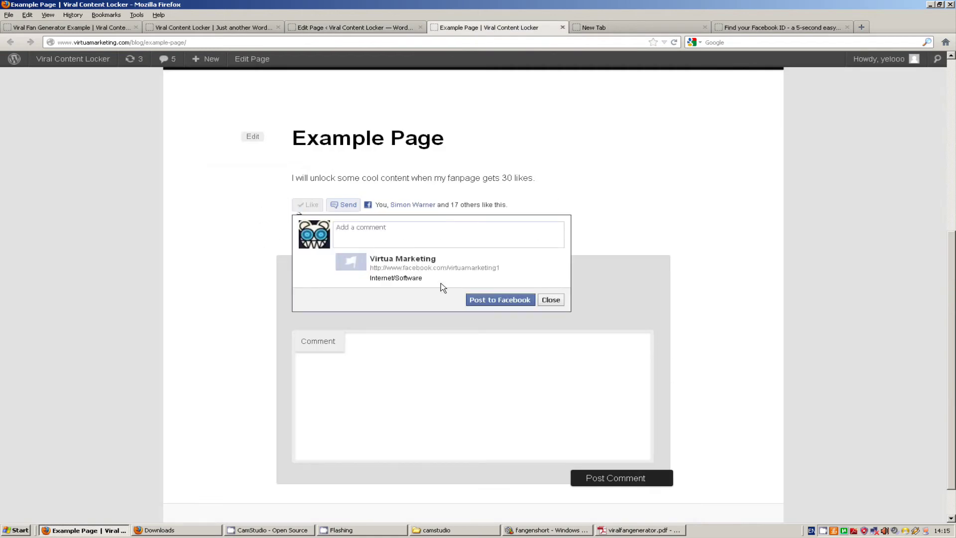
pyautogui.click(502, 301)
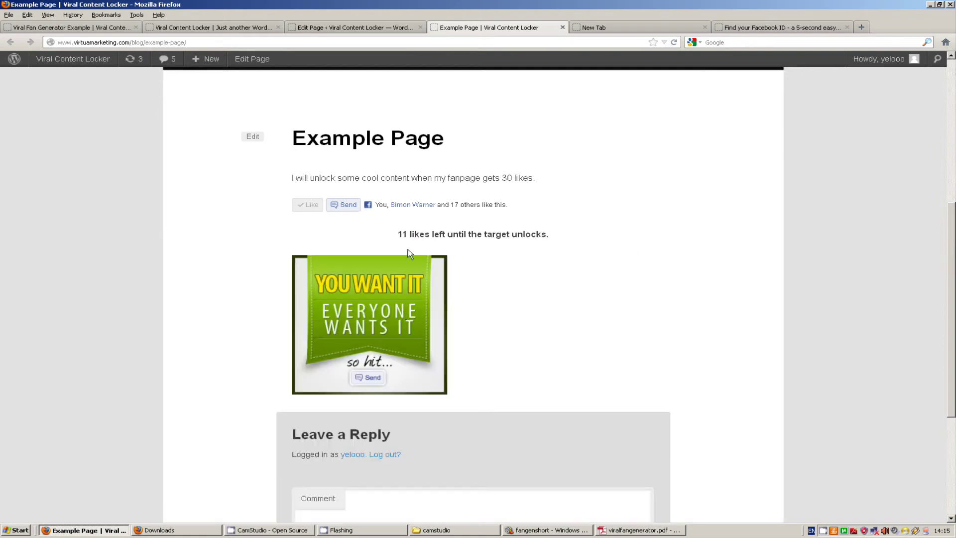
# Check the viralbanner1 shortcode in the editor, then return to the live page
pyautogui.click(351, 28)
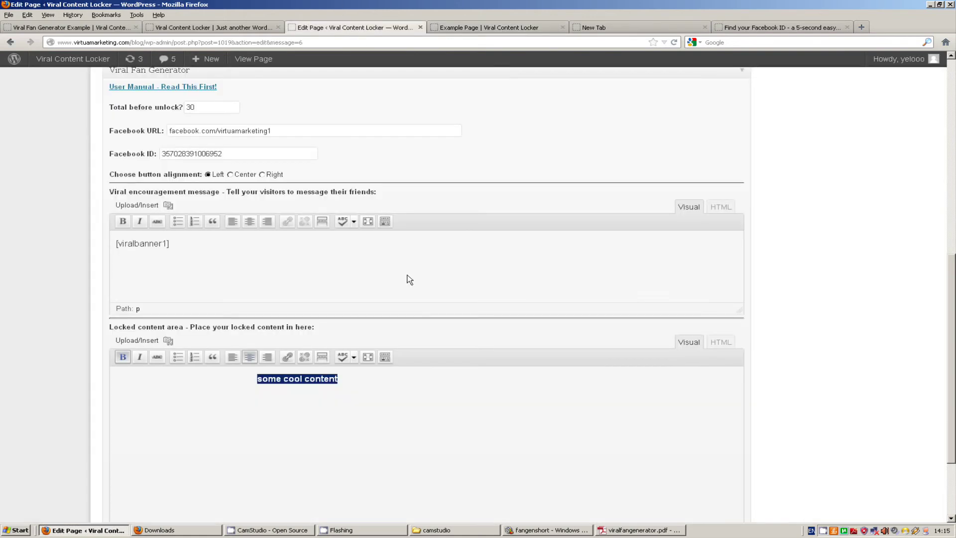
pyautogui.moveTo(200, 243); pyautogui.dragTo(99, 243)
pyautogui.click(493, 29)
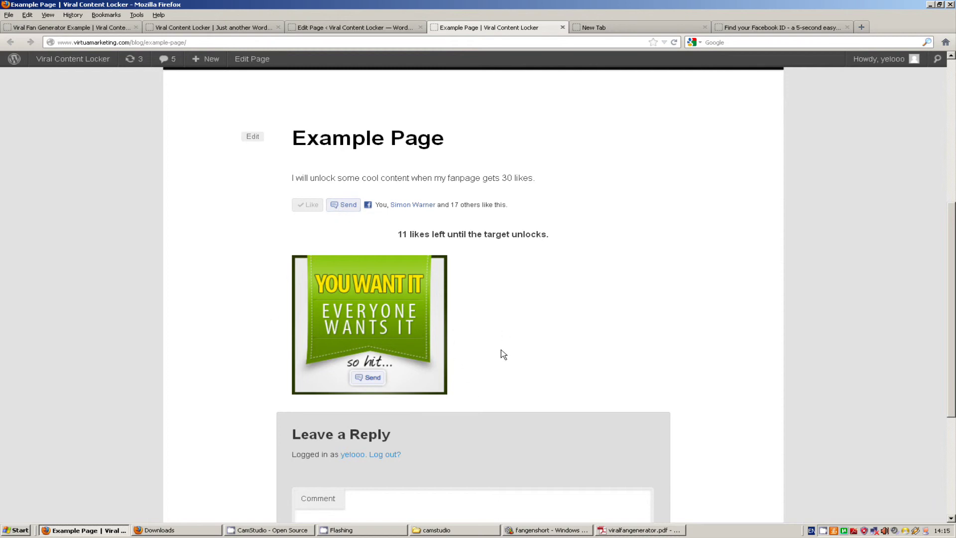
# Change the Total before unlock target from 30 to 19, update, and reload the live page
pyautogui.click(337, 28)
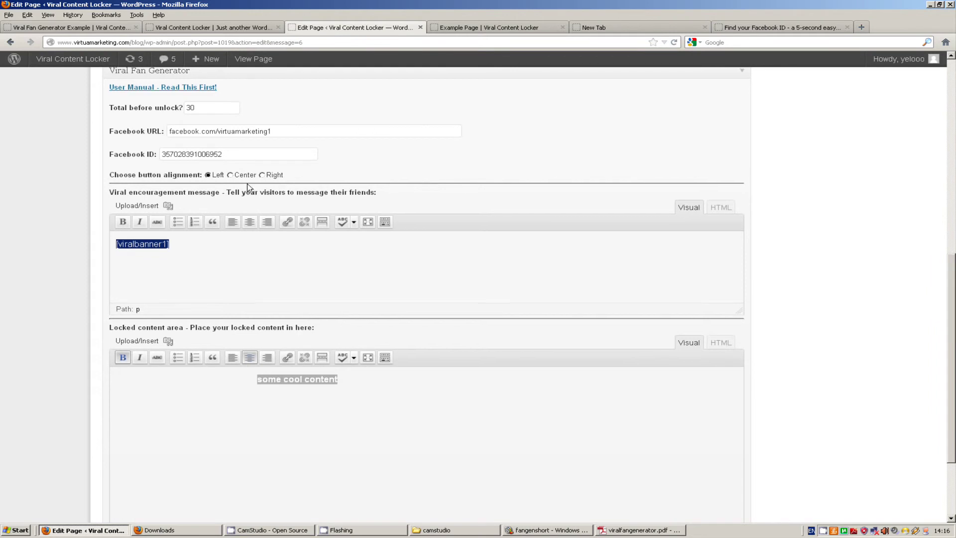
pyautogui.scroll(2, 254, 178)
pyautogui.doubleClick(212, 167)
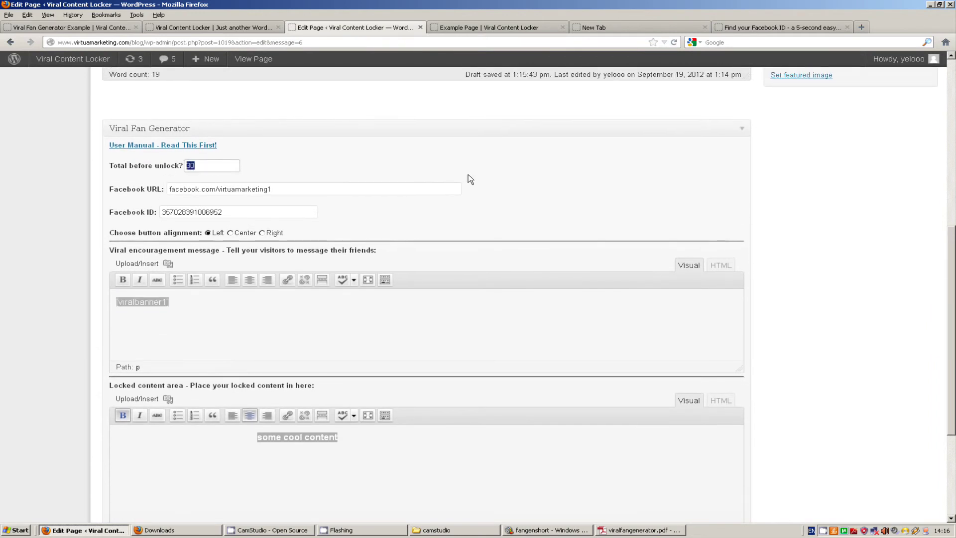
pyautogui.write('19')
pyautogui.scroll(1, 619, 268)
pyautogui.scroll(2, 619, 269)
pyautogui.click(489, 27)
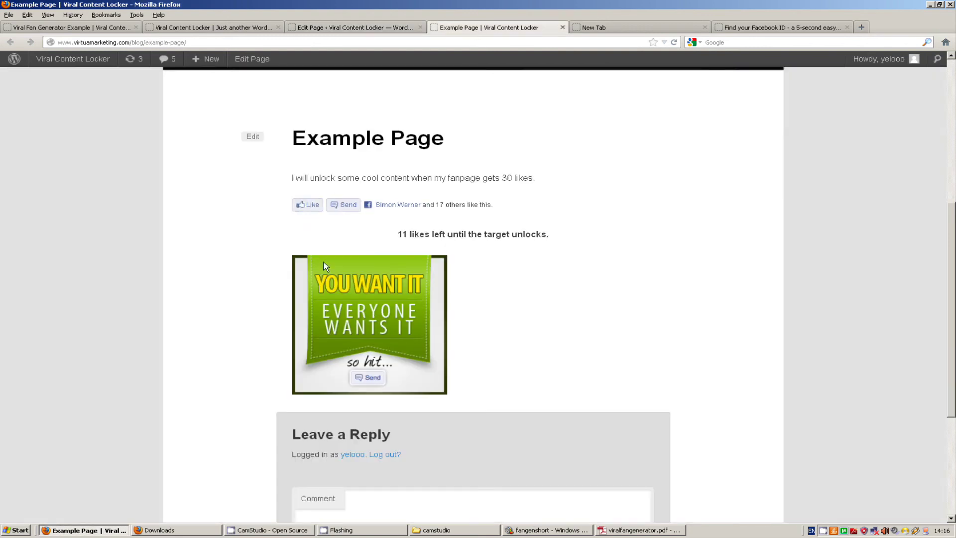
pyautogui.click(351, 27)
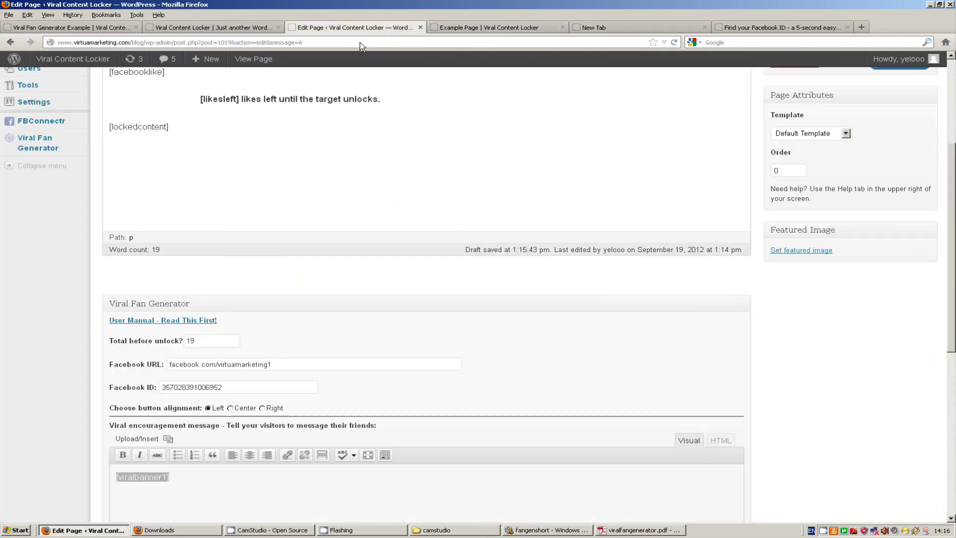
pyautogui.click(226, 28)
pyautogui.click(352, 27)
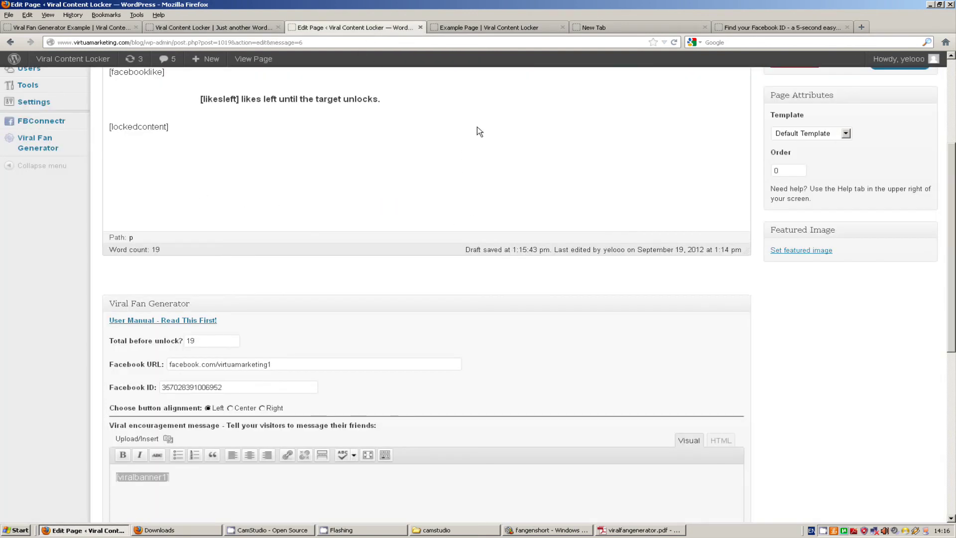
pyautogui.click(481, 27)
pyautogui.click(75, 27)
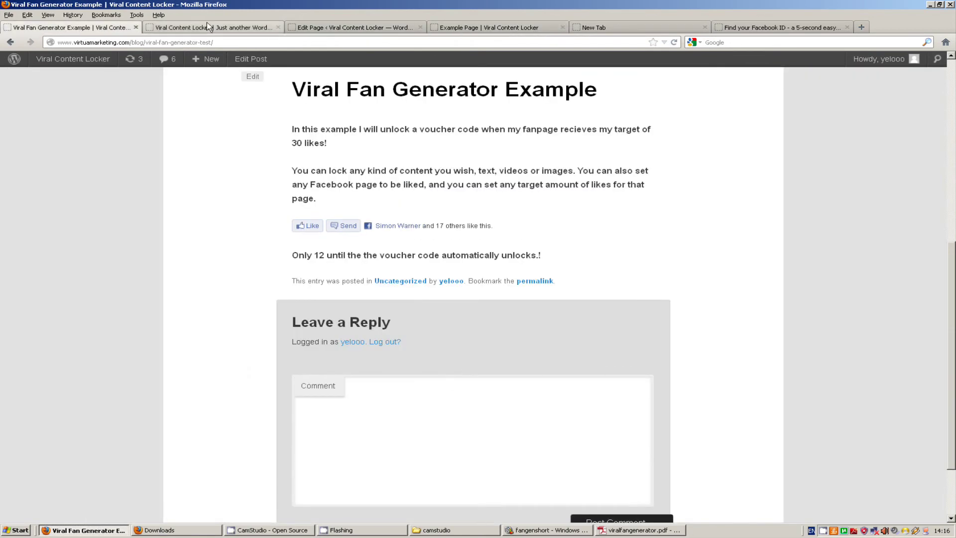
pyautogui.click(352, 27)
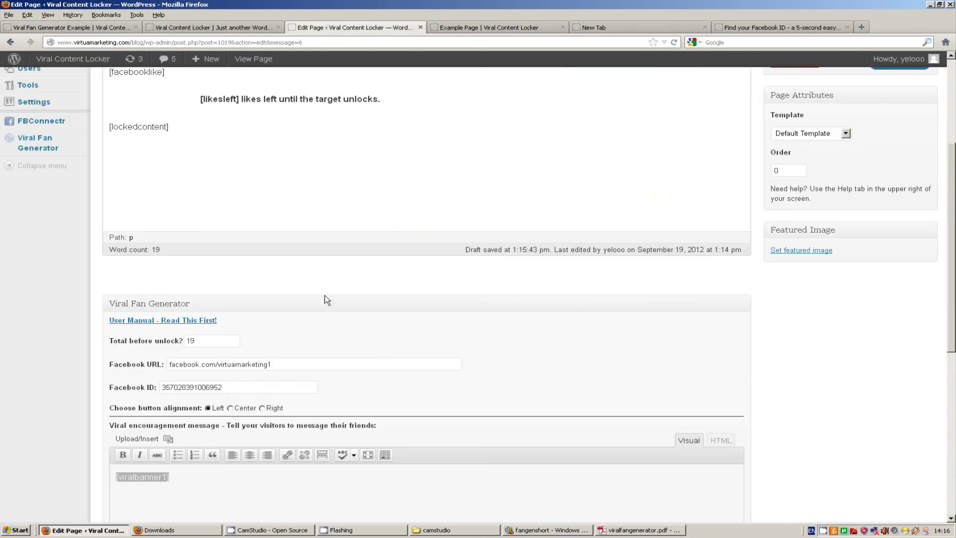
pyautogui.scroll(4, 795, 265)
pyautogui.scroll(-3, 858, 167)
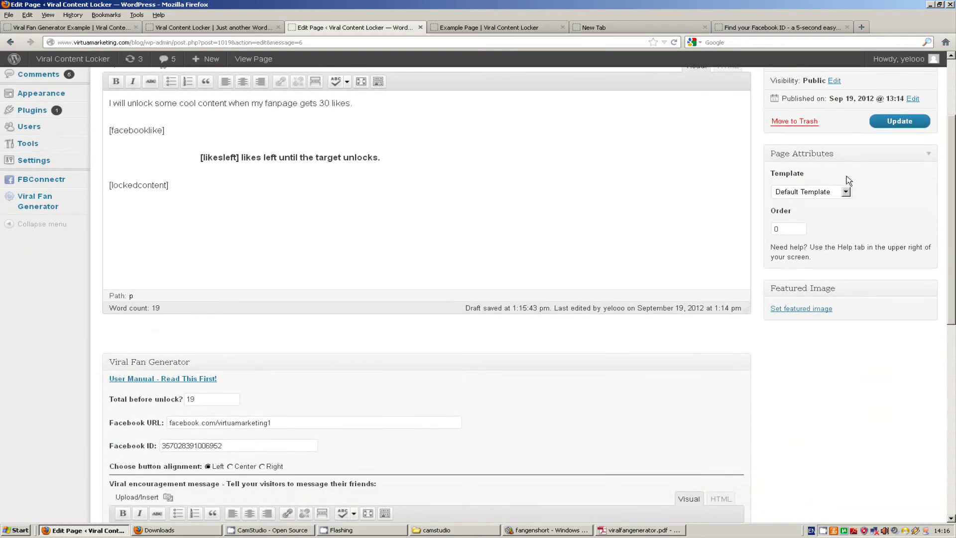
pyautogui.click(899, 121)
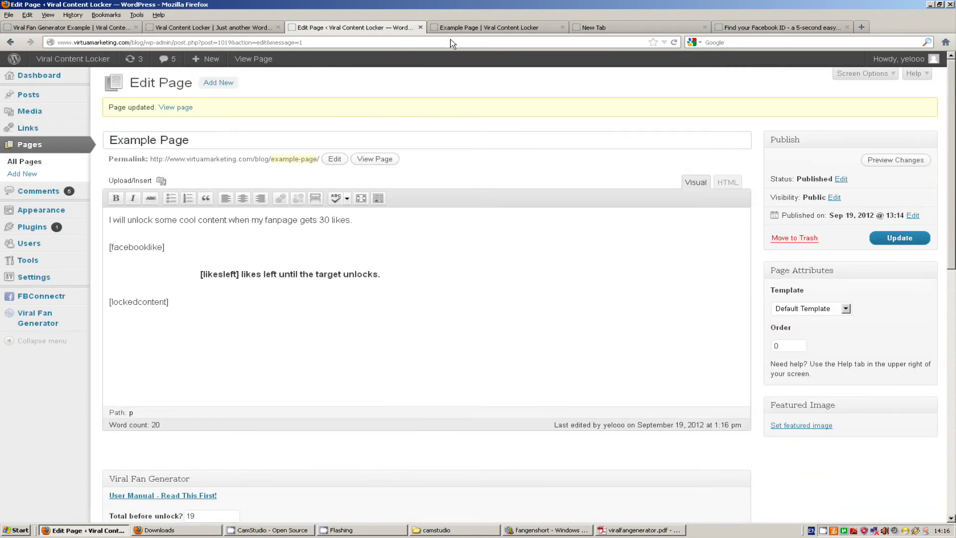
pyautogui.click(469, 29)
pyautogui.click(673, 42)
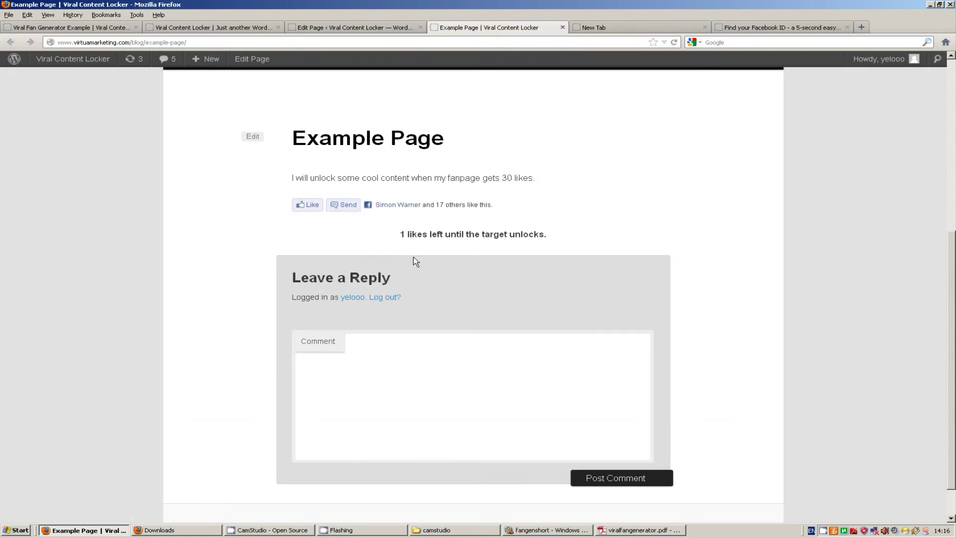
# Change 30 to 19 in the intro sentence and update the page
pyautogui.click(346, 28)
pyautogui.doubleClick(324, 219)
pyautogui.write('19')
pyautogui.click(899, 237)
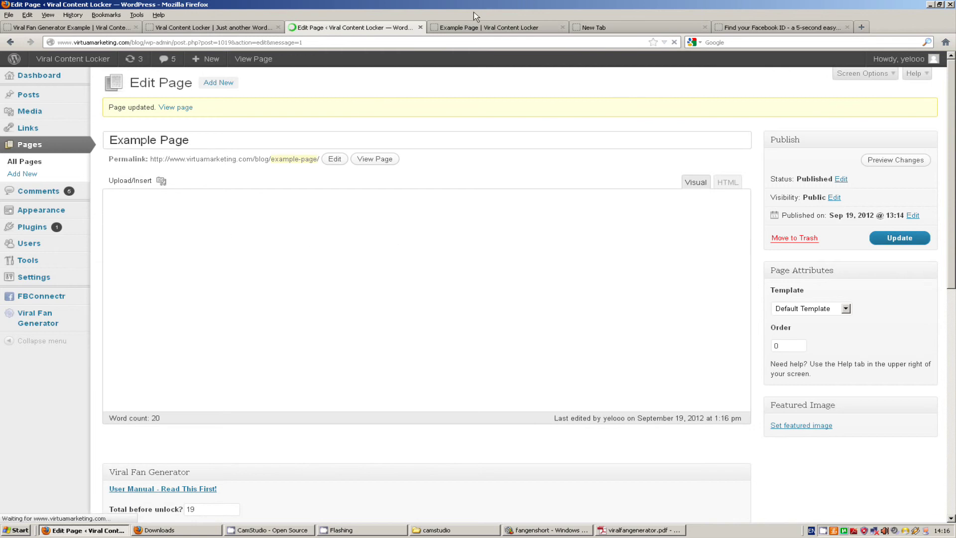
# Reload the live Example Page, like it, and close the Facebook popup
pyautogui.click(472, 27)
pyautogui.click(674, 42)
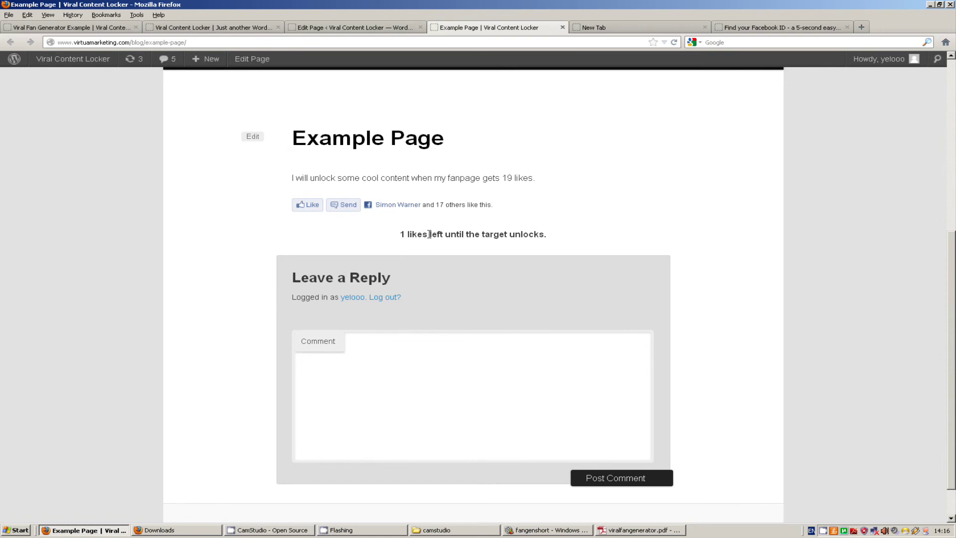
pyautogui.click(300, 206)
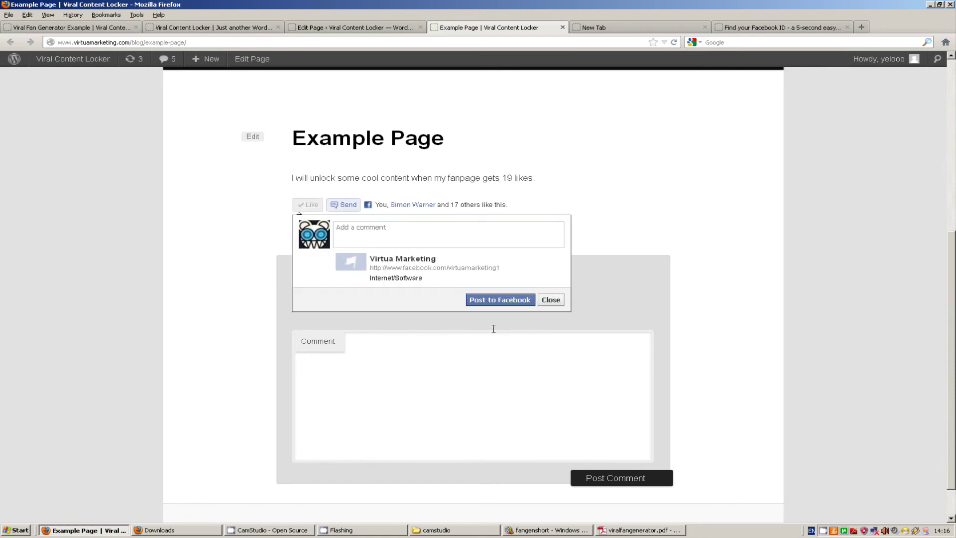
pyautogui.click(507, 302)
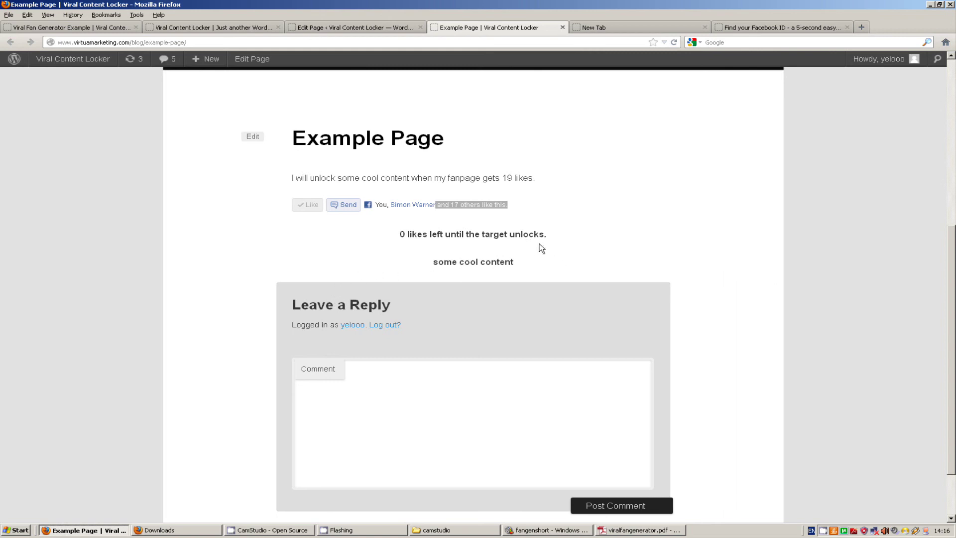
# Unlike Example Page and point out the 19-likes target sentence
pyautogui.click(301, 207)
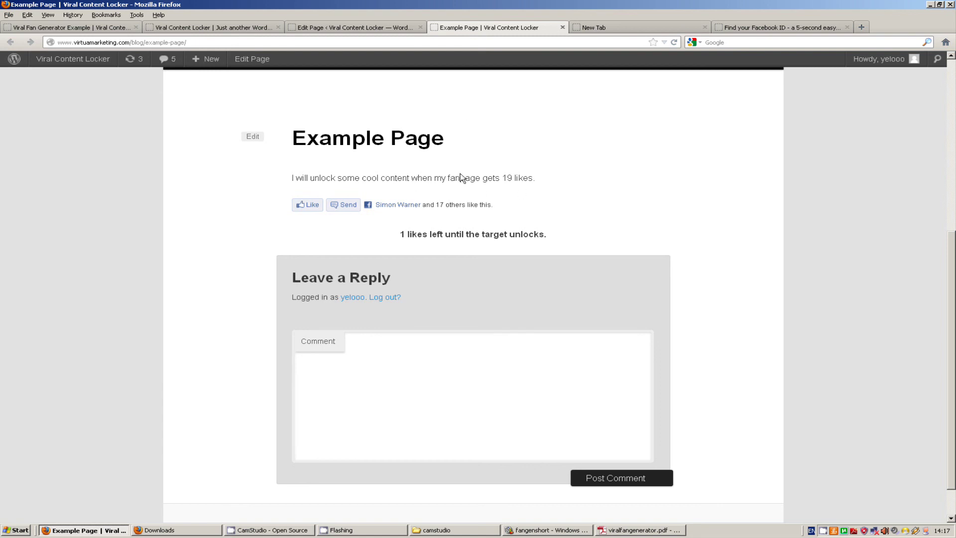
pyautogui.moveTo(460, 177); pyautogui.dragTo(536, 178)
pyautogui.click(598, 226)
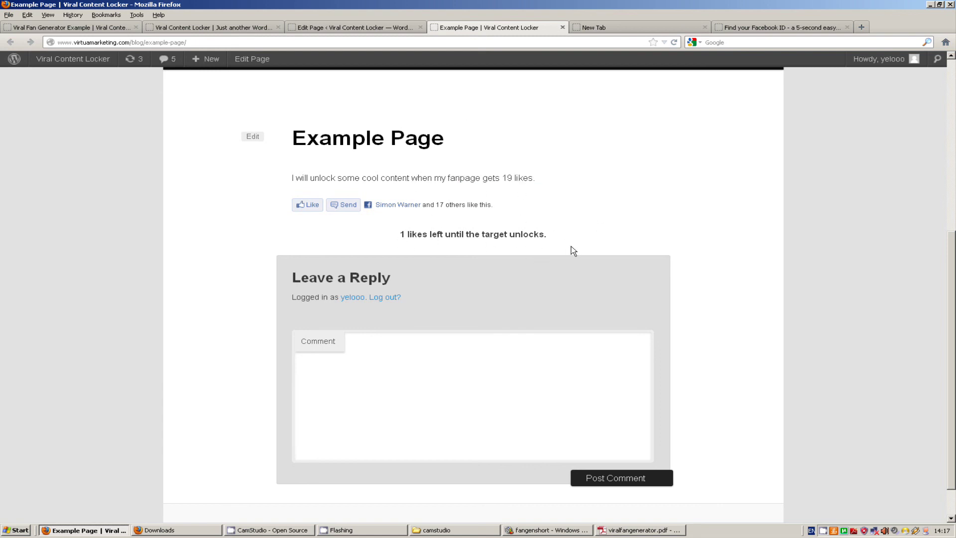